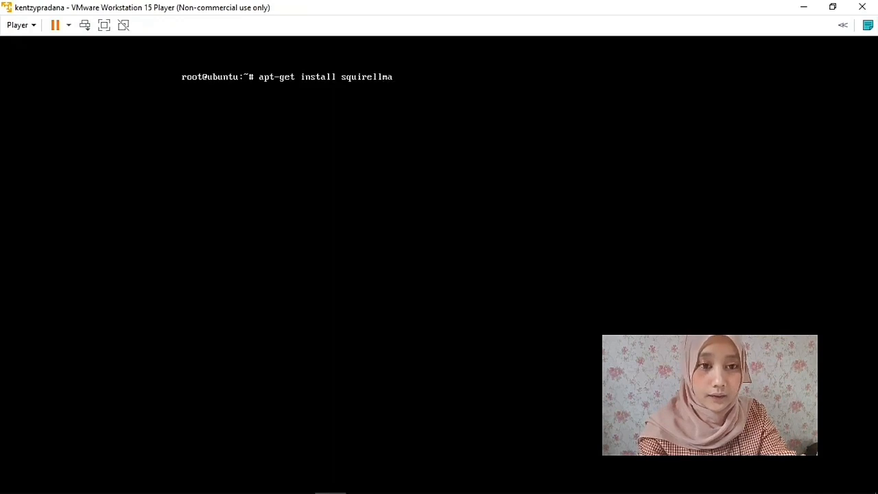
Erase the unfinished squirrelmail and postfix install commands and start a nano command.
key(BackSpace)
key(BackSpace)
key(BackSpace)
key(BackSpace)
key(BackSpace)
key(BackSpace)
key(BackSpace)
key(BackSpace)
key(BackSpace)
key(BackSpace)
key(BackSpace)
key(BackSpace)
key(BackSpace)
key(BackSpace)
key(BackSpace)
key(BackSpace)
key(BackSpace)
key(BackSpace)
key(BackSpace)
key(BackSpace)
text(apt-get in)
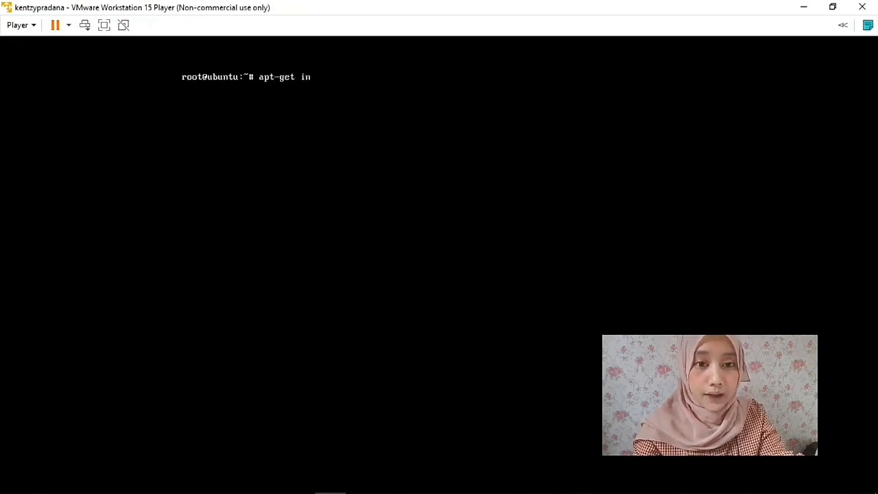
text(stall postfix)
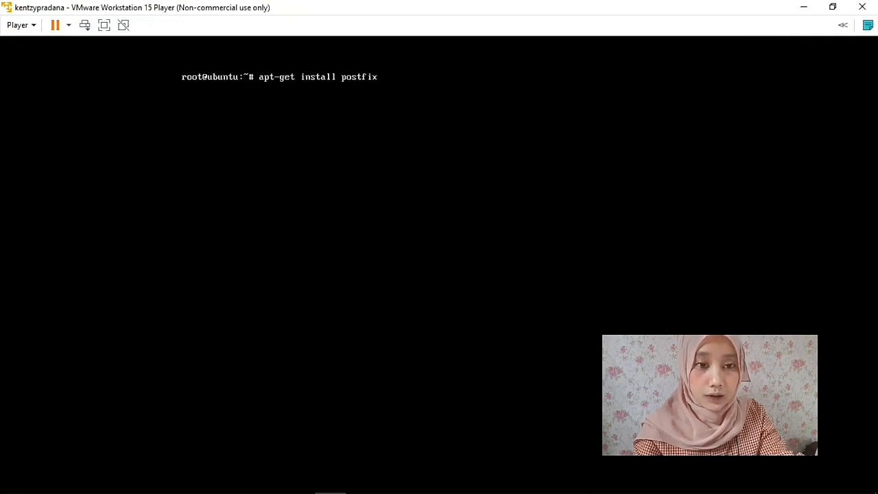
key(BackSpace)
key(BackSpace)
key(BackSpace)
key(BackSpace)
key(BackSpace)
key(BackSpace)
key(BackSpace)
key(BackSpace)
key(BackSpace)
key(BackSpace)
key(BackSpace)
key(BackSpace)
key(BackSpace)
key(BackSpace)
key(BackSpace)
key(BackSpace)
key(BackSpace)
key(BackSpace)
key(BackSpace)
key(BackSpace)
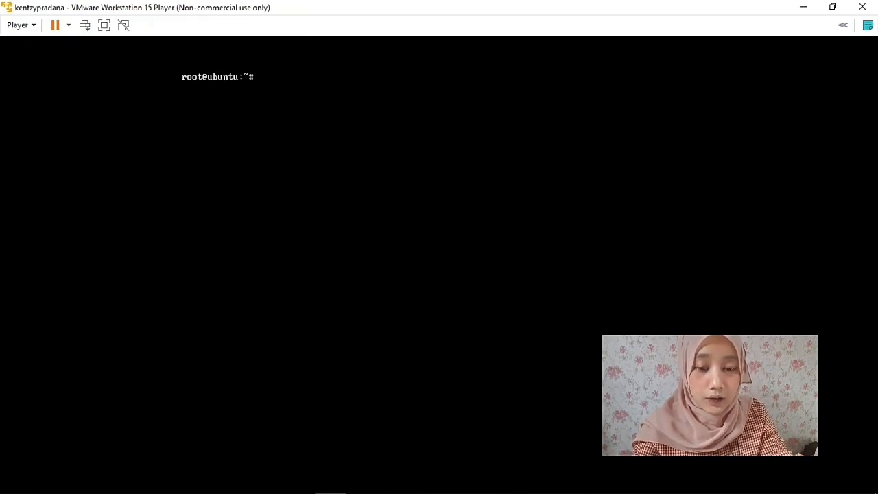
text(nan)
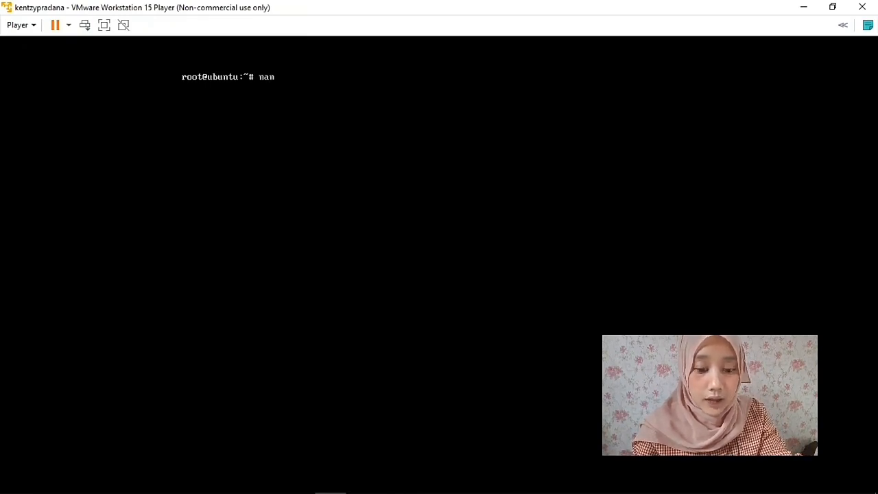
text(o /)
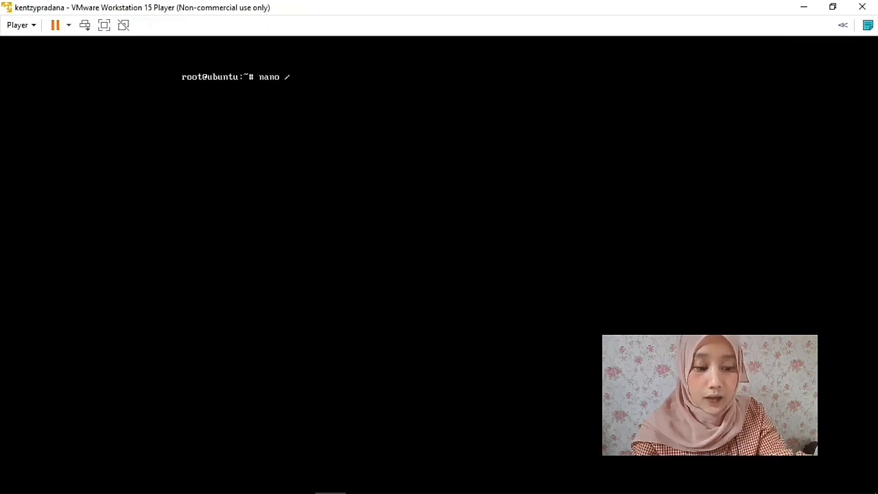
text(etc/)
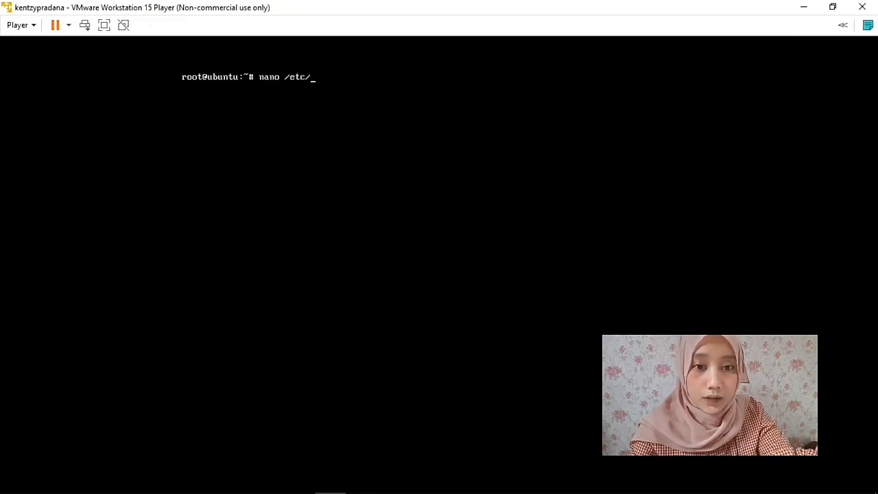
text(ng)
Open /etc/nginx/sites-available/mail in nano, scroll through the mail.jarkom.com server block, then exit.
key(Tab)
text(si)
key(Tab)
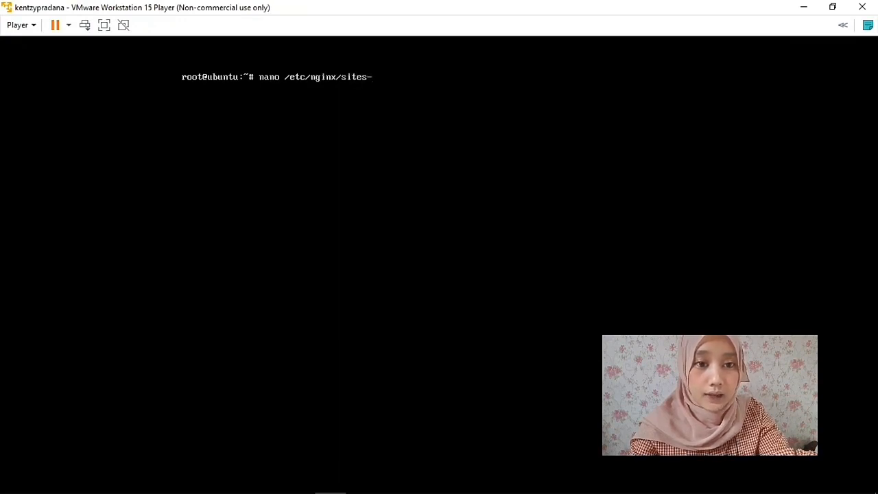
text(a)
key(Tab)
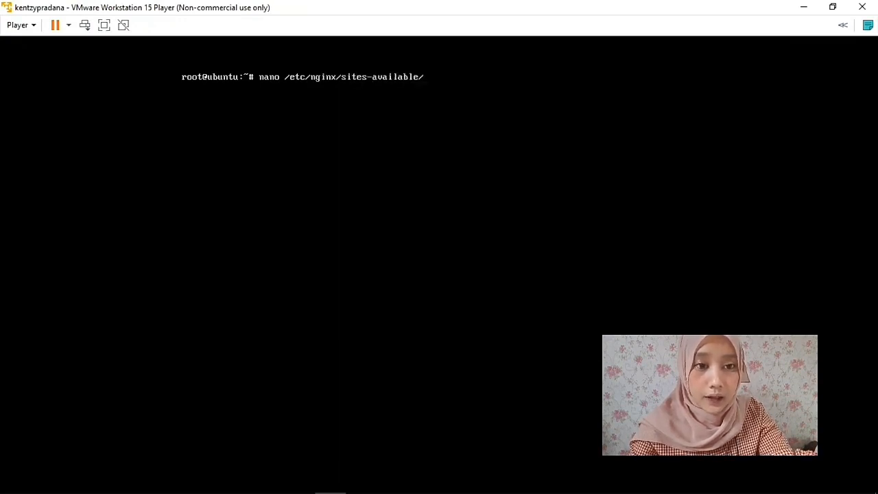
text(mail)
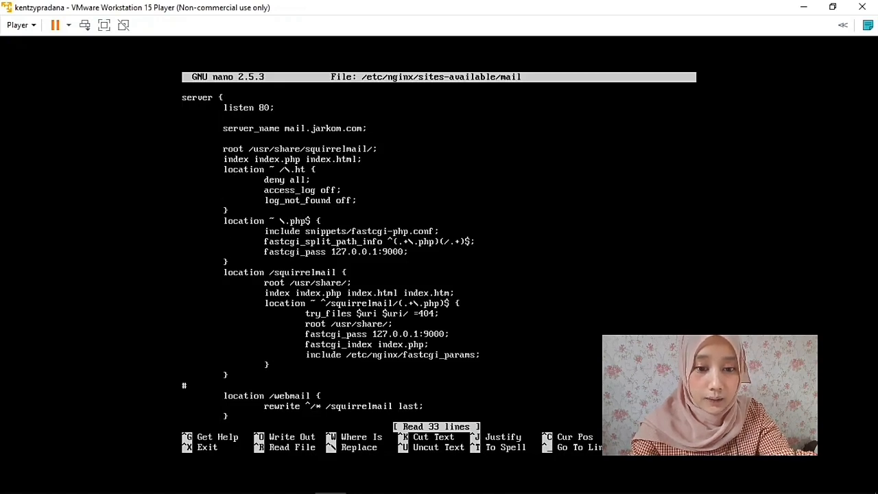
key(Down)
key(Down)
key(Down)
key(Down)
key(Down)
key(Down)
key(Down)
key(Down)
key(Down)
key(Down)
key(Down)
key(Down)
key(Down)
key(Down)
key(Down)
key(Down)
key(Down)
key(Down)
key(Down)
key(Down)
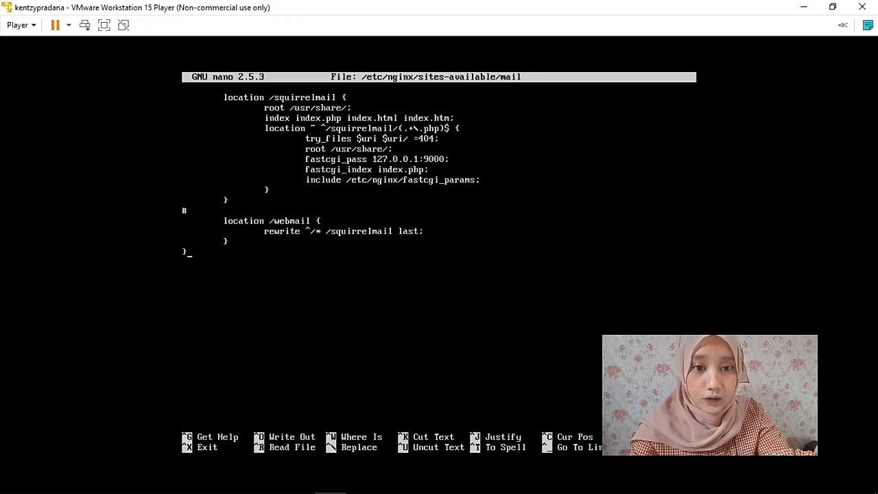
key(ctrl+x)
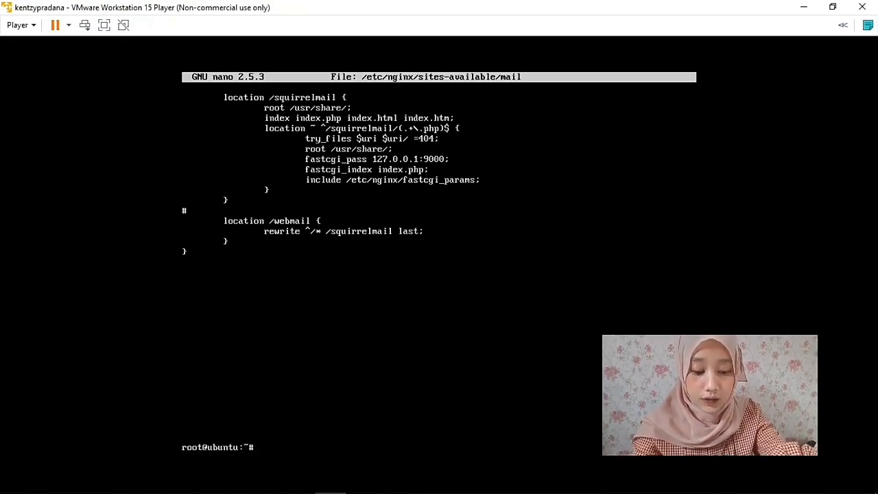
Create a new user account with adduser, setting its password and full name, and confirm with y.
text(add)
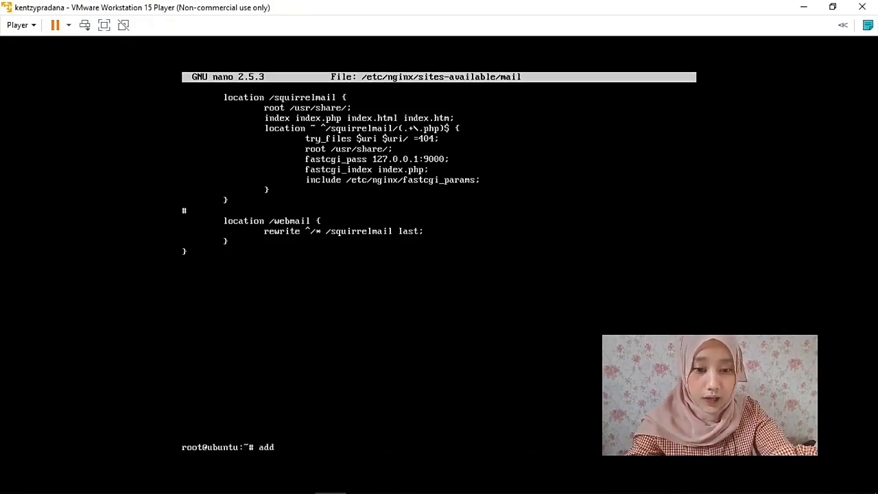
text(user kent)
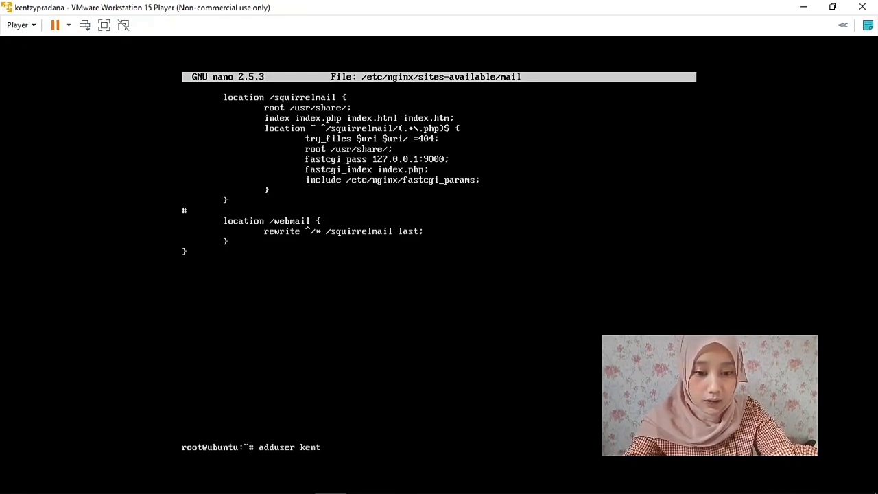
text(zypradana)
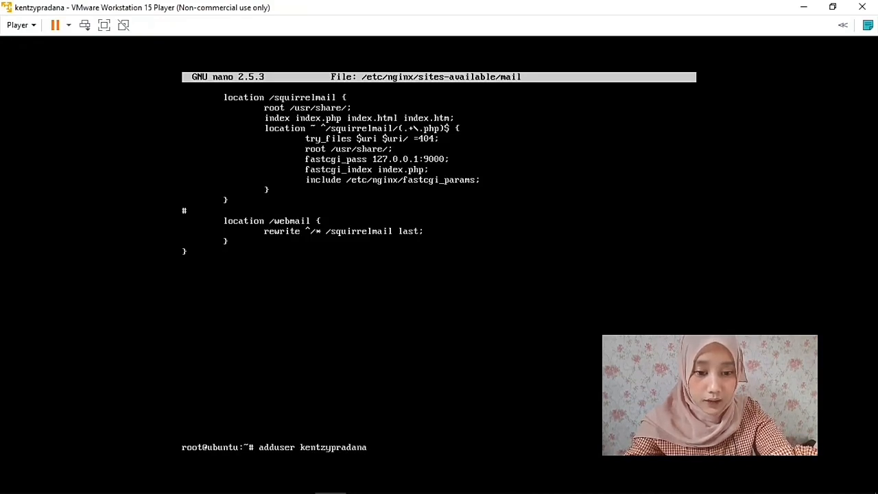
key(Return)
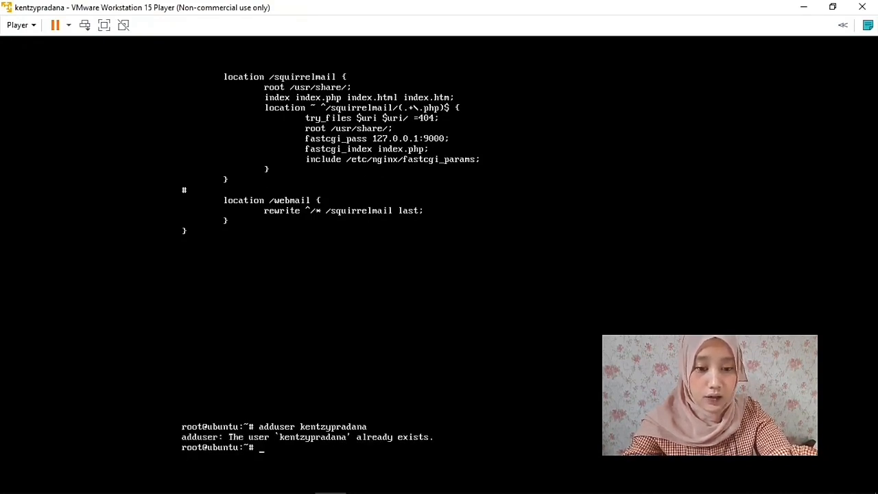
text(add)
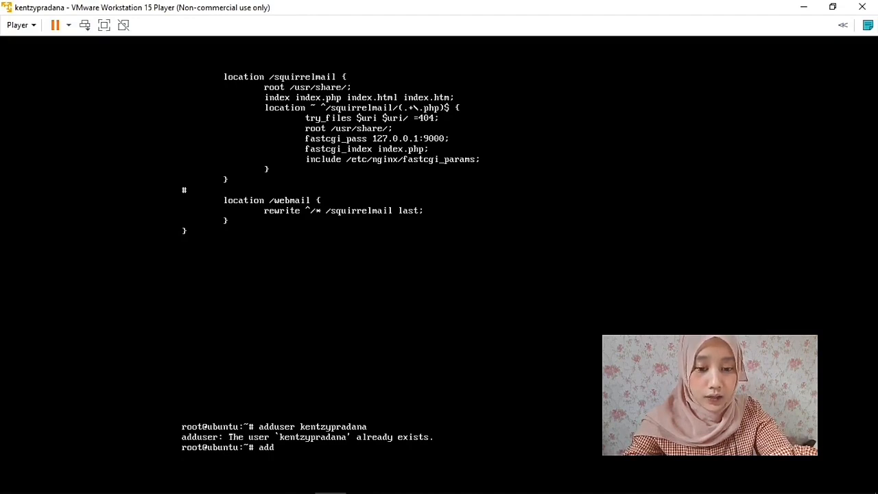
text(user)
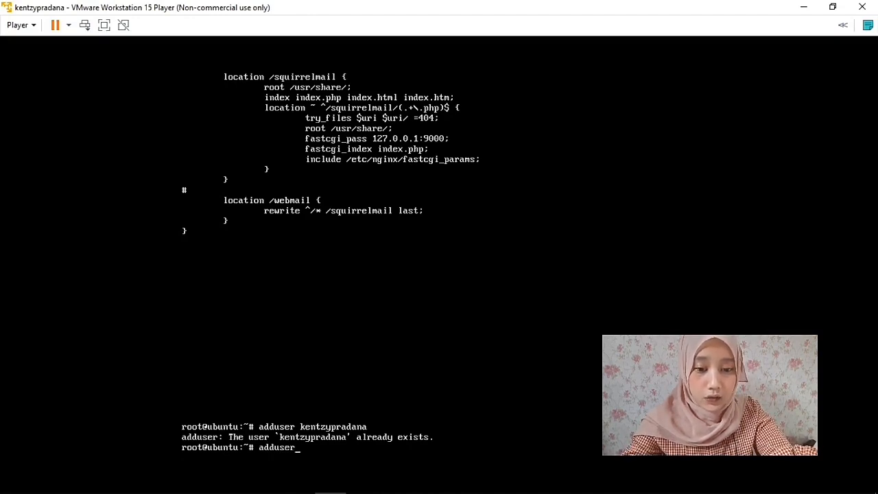
text( ke)
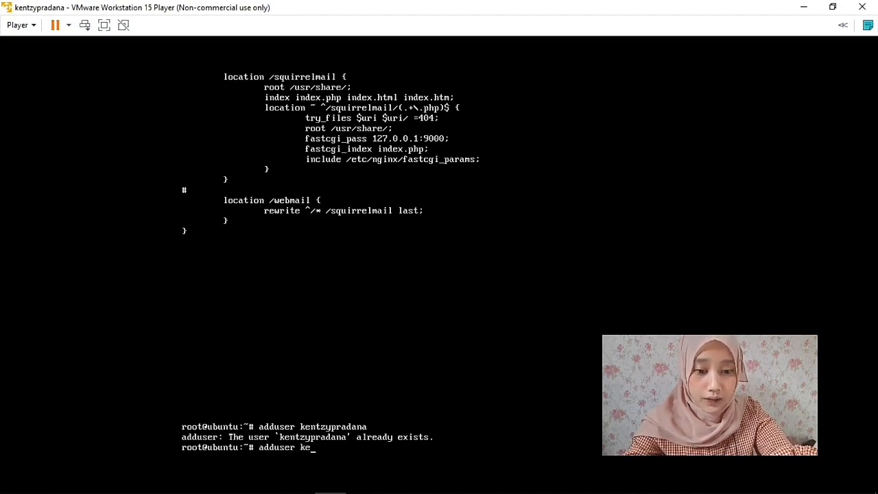
text(ntzy1)
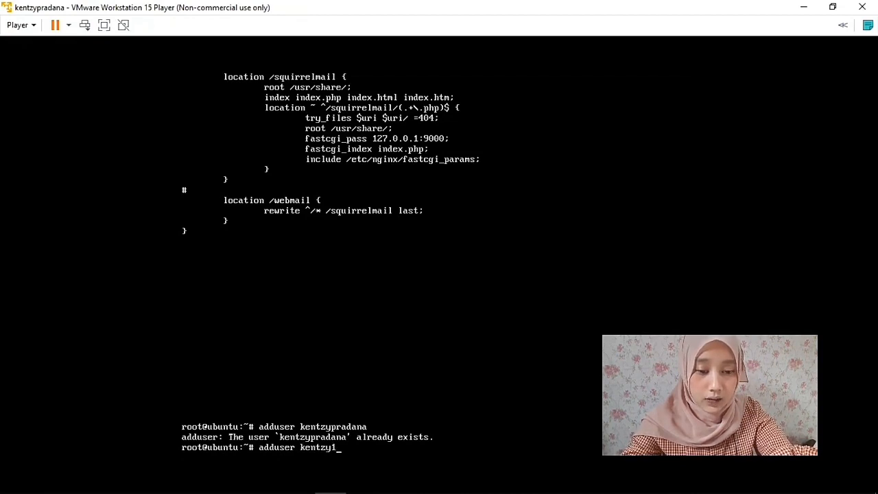
key(Return)
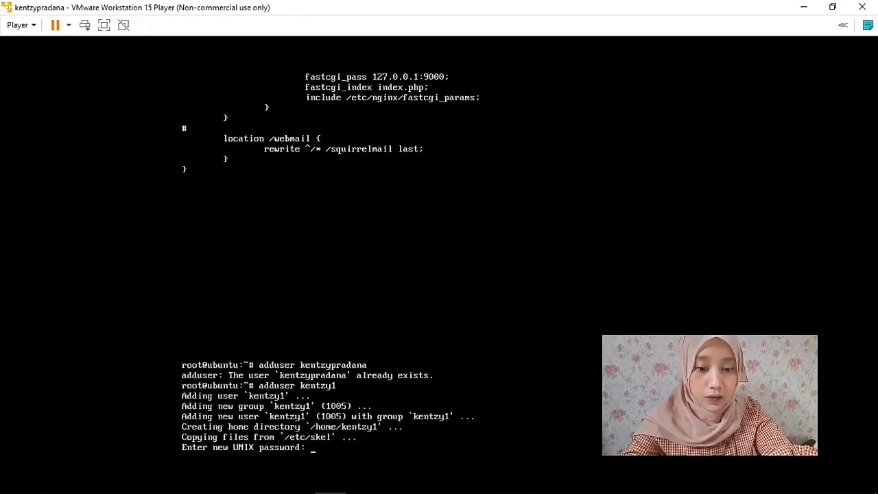
key(Return)
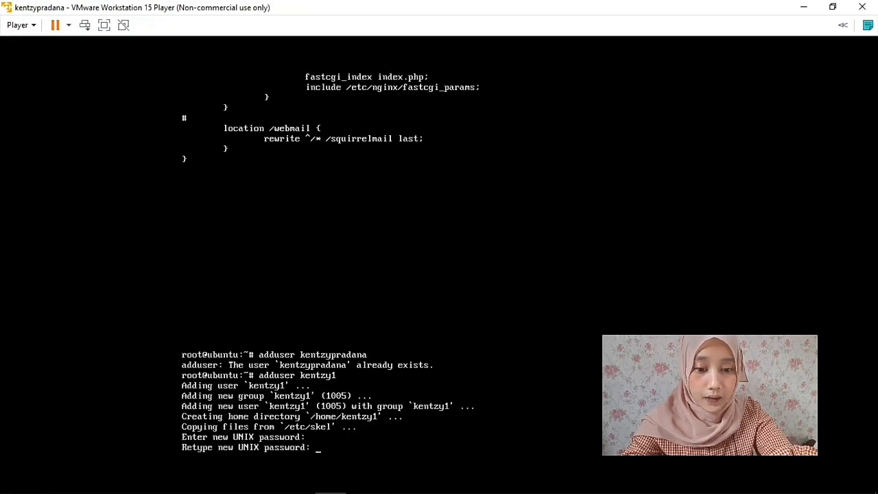
key(Return)
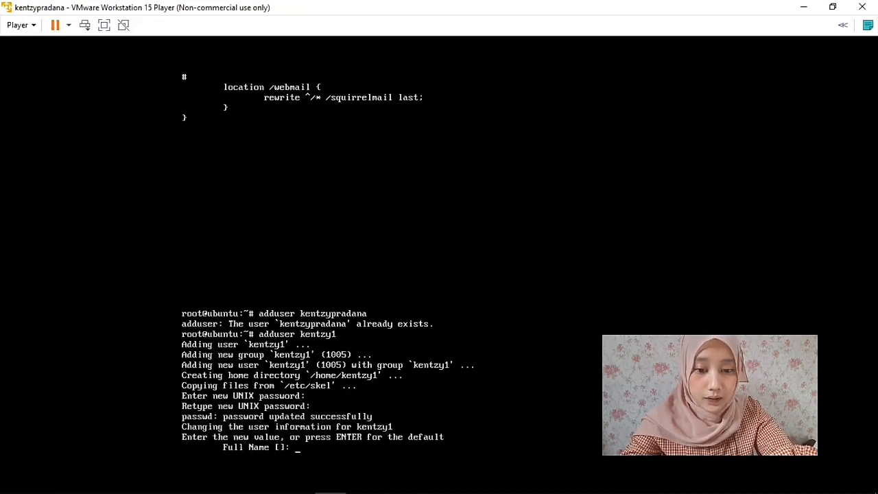
text(kent)
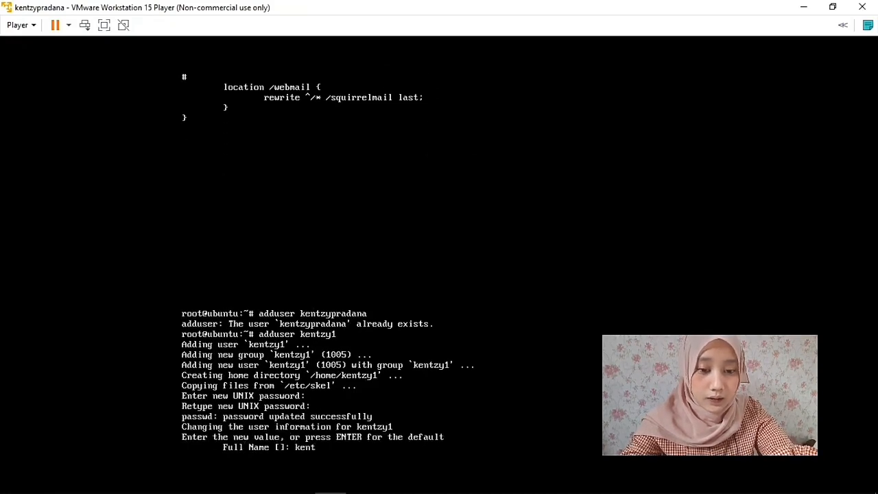
text(zyyyyy)
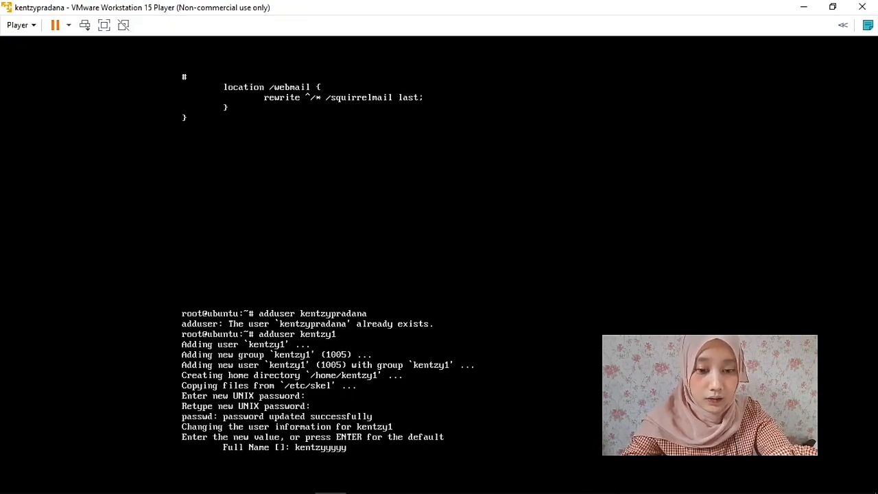
key(Return)
key(Return)
key(Return)
key(Return)
key(Return)
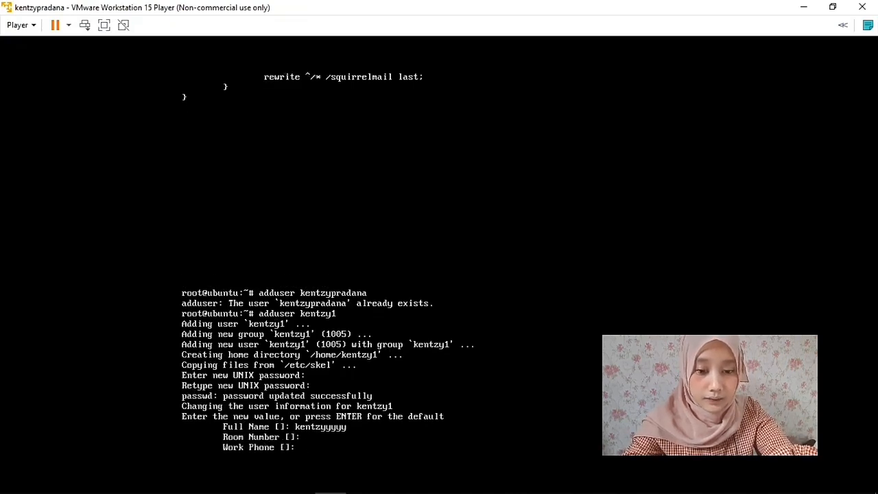
text(y)
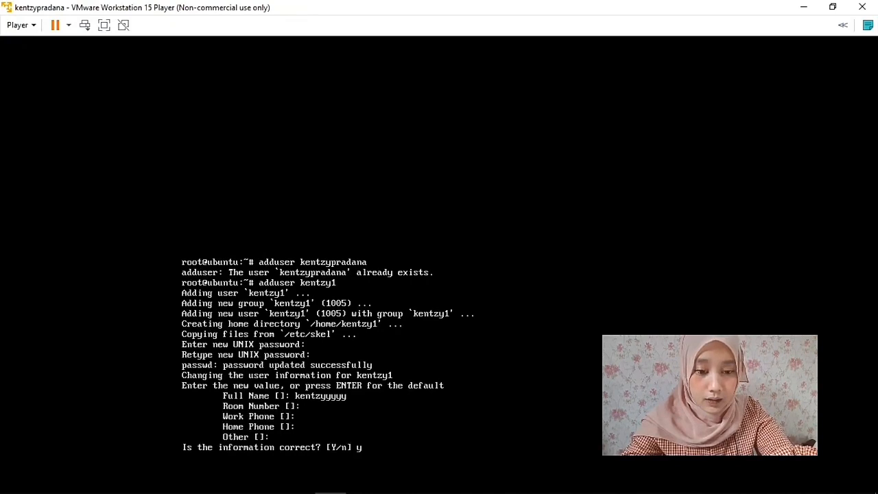
key(Return)
text(adduser)
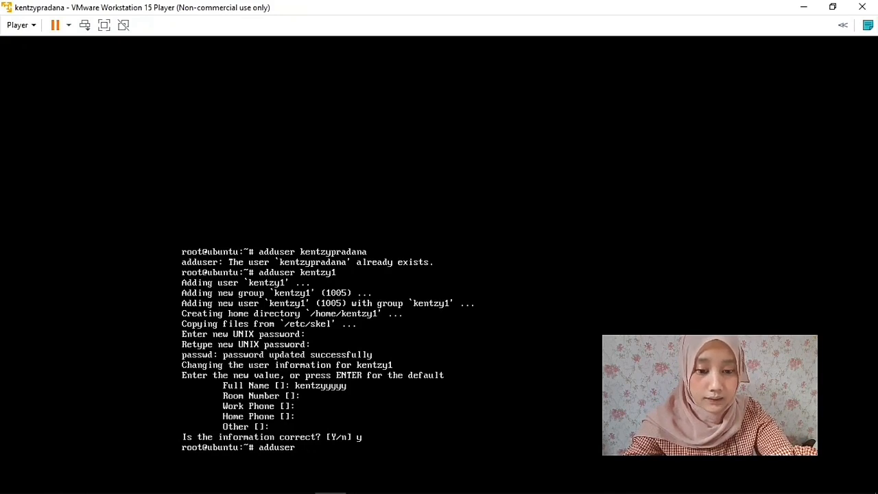
Complete adduser for the second user, setting its password and full name, and confirm with y.
text(ndree)
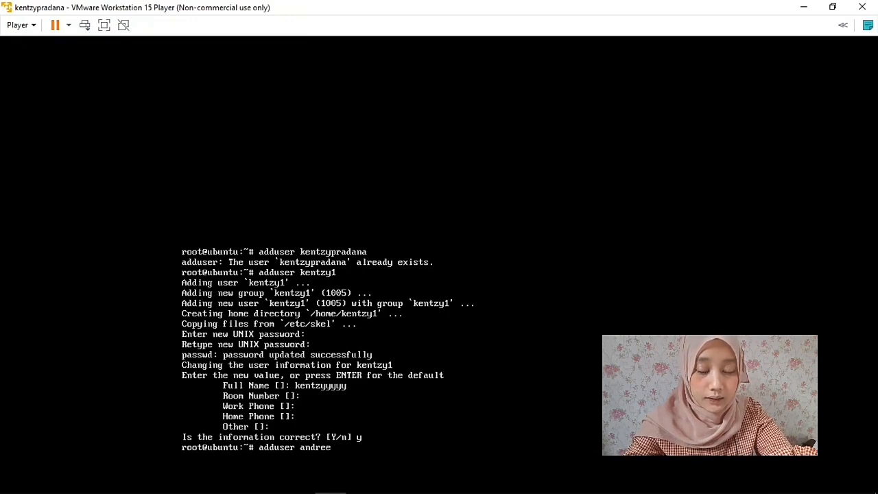
key(Return)
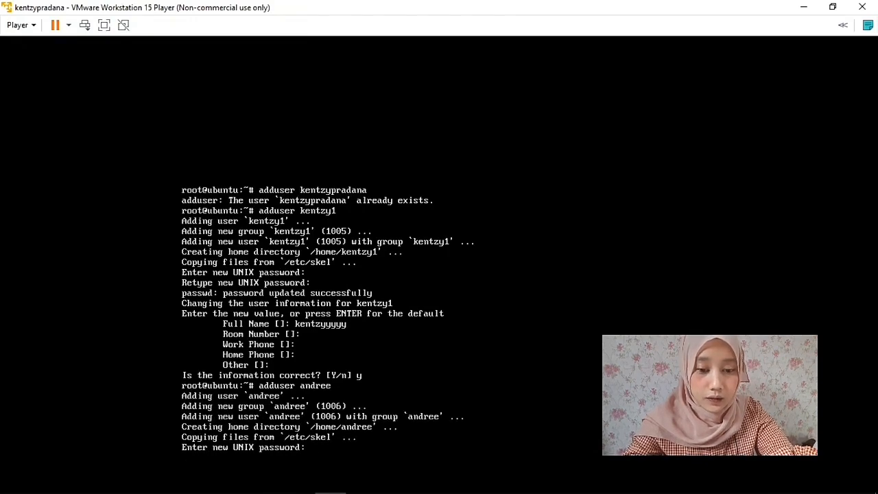
key(Return)
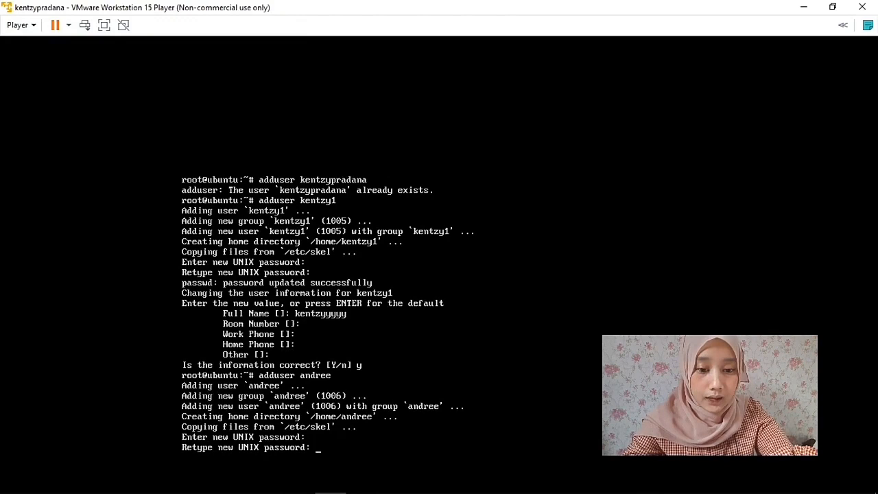
key(Return)
text(a)
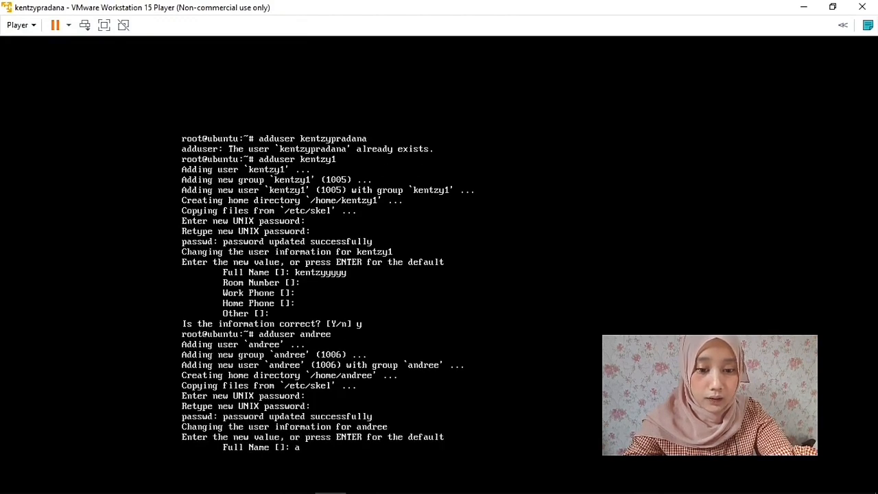
text(ndreee)
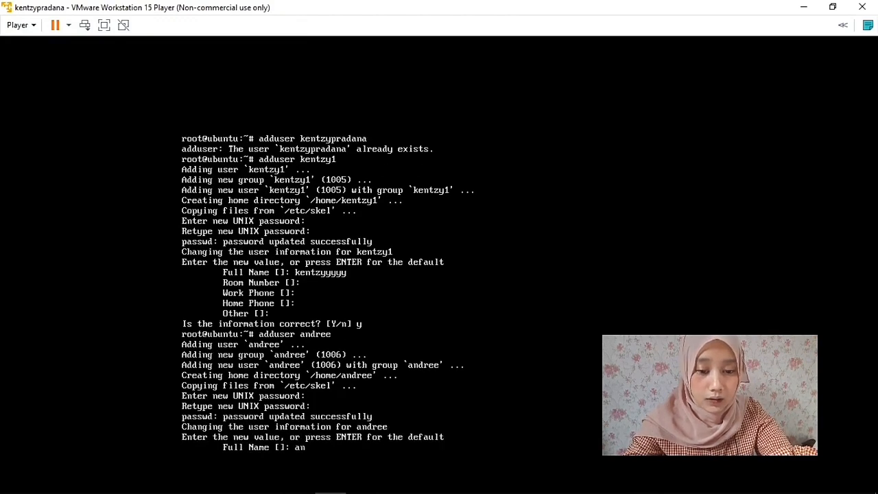
key(Return)
key(Return)
key(Return)
key(Return)
key(Return)
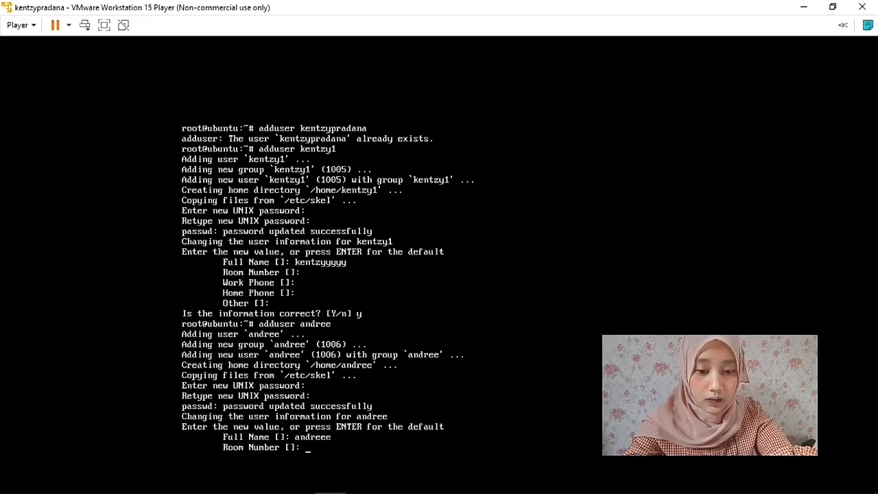
text(y)
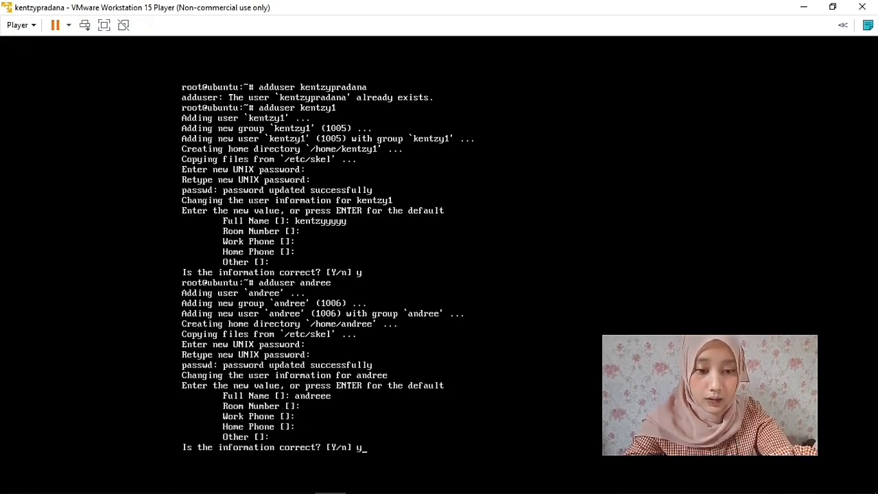
key(Return)
key(ctrl+alt)
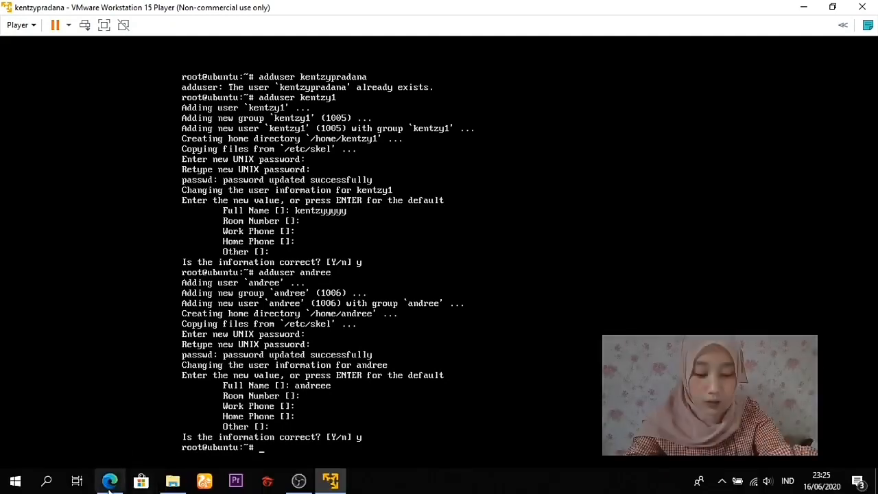
Launch Microsoft Edge and go to mail.jarkom.com.
click(110, 481)
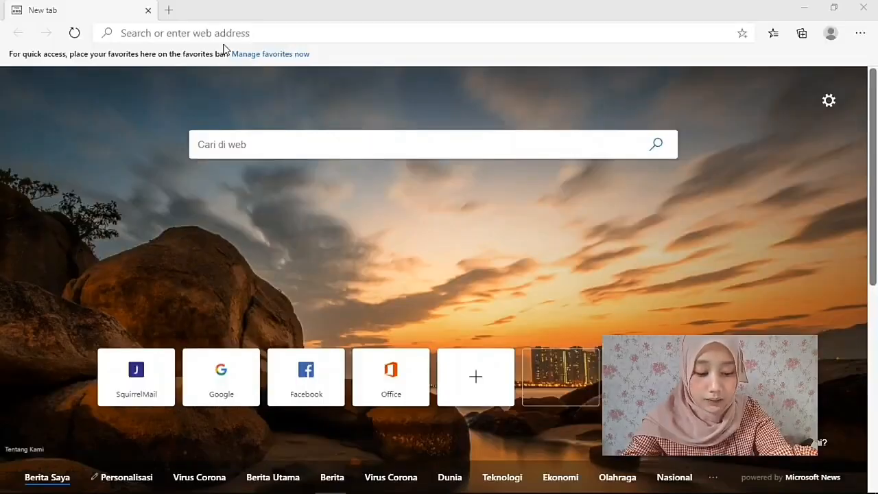
click(261, 37)
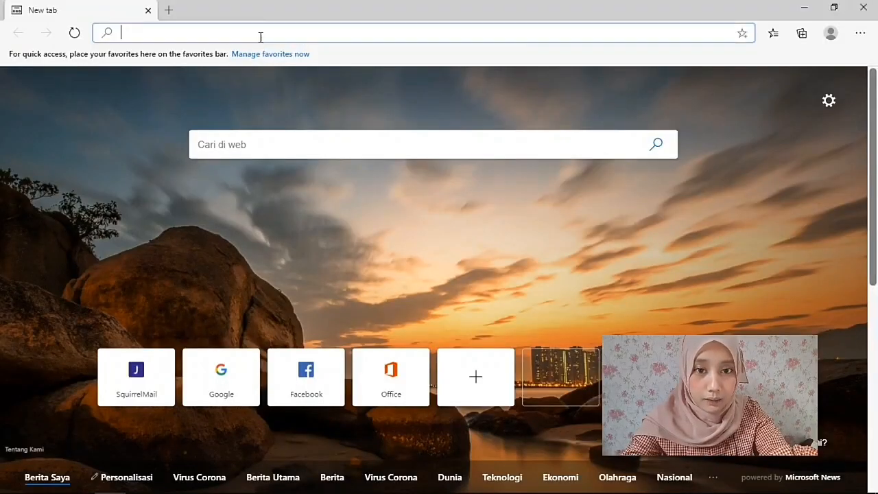
text(mail.jarkom.com)
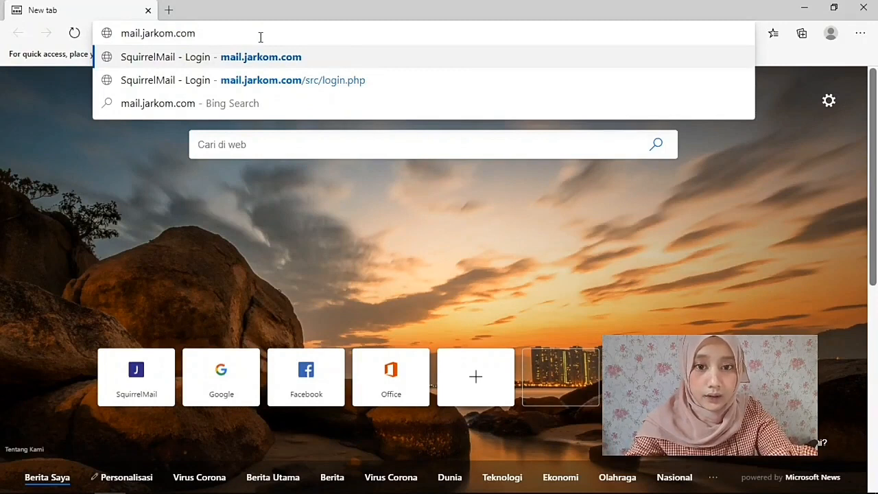
key(Return)
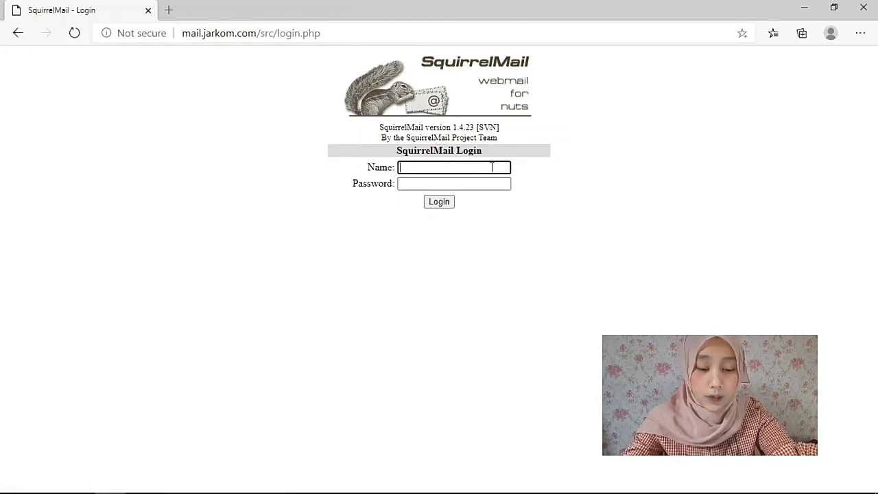
Log in to SquirrelMail with the first user's name and password.
text(kentzy1)
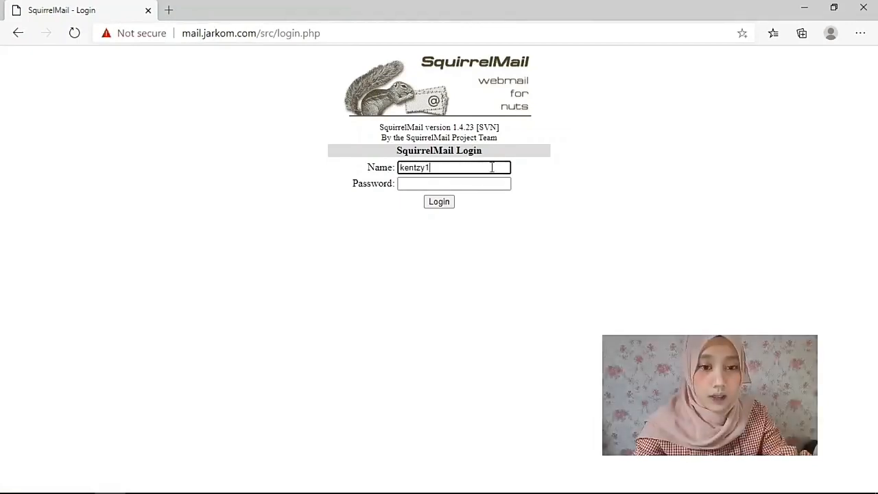
key(Tab)
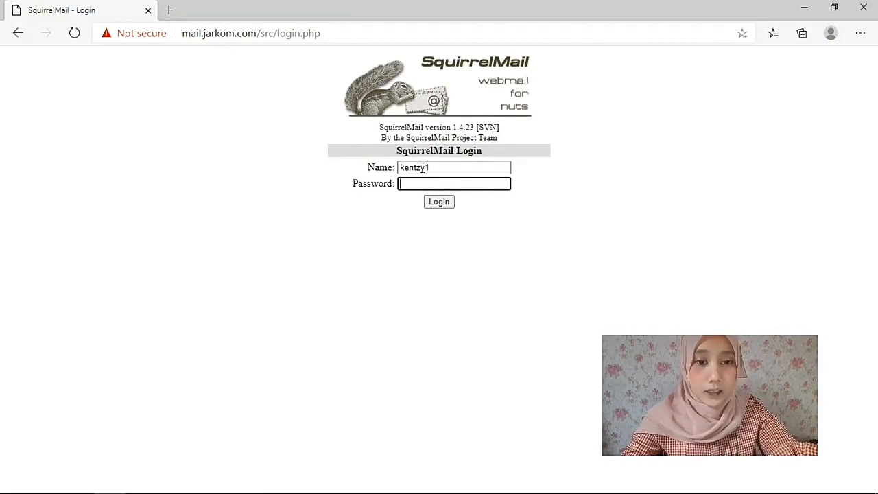
text(123)
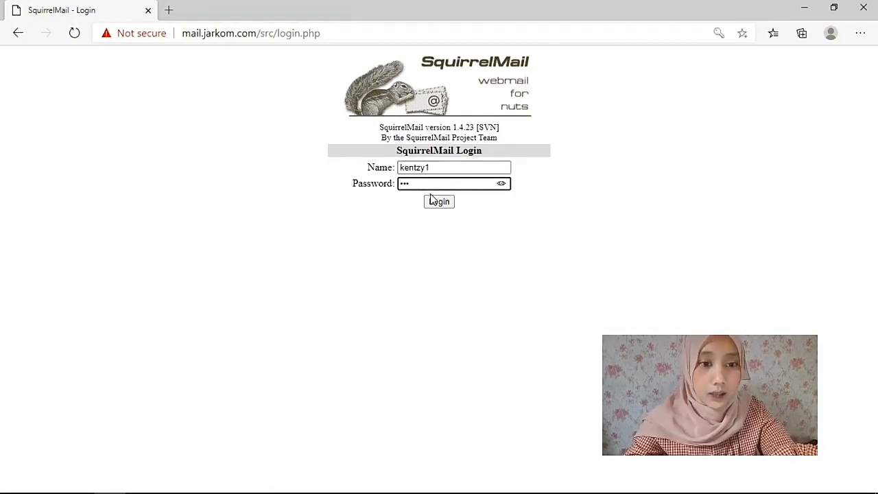
click(447, 203)
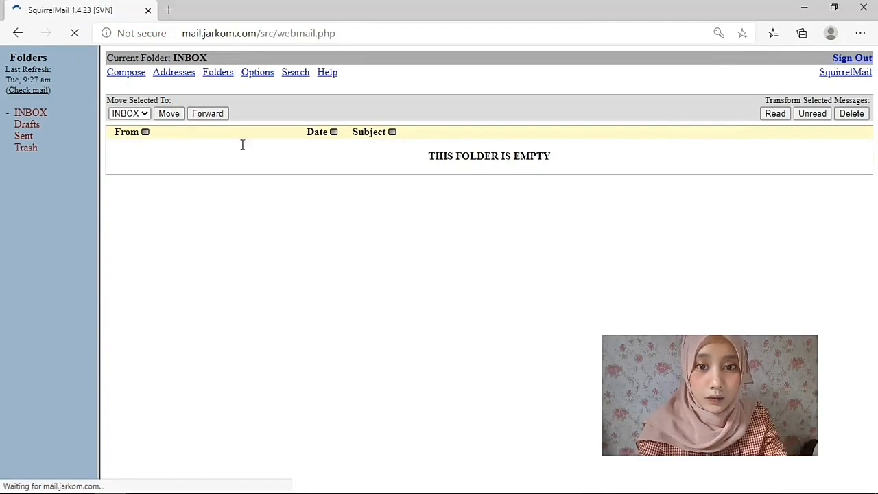
Compose a message to the second user reading 'hello bro ayo cangkruk' and send it.
click(128, 77)
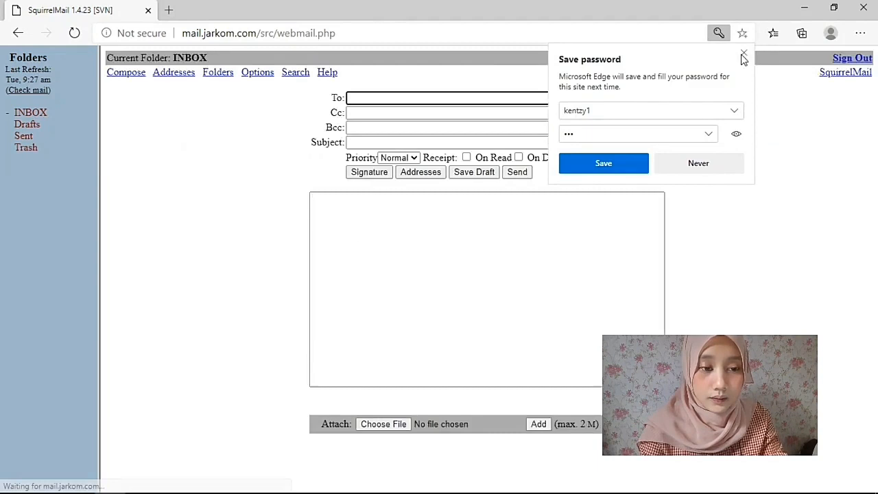
click(492, 90)
click(492, 96)
text(andree)
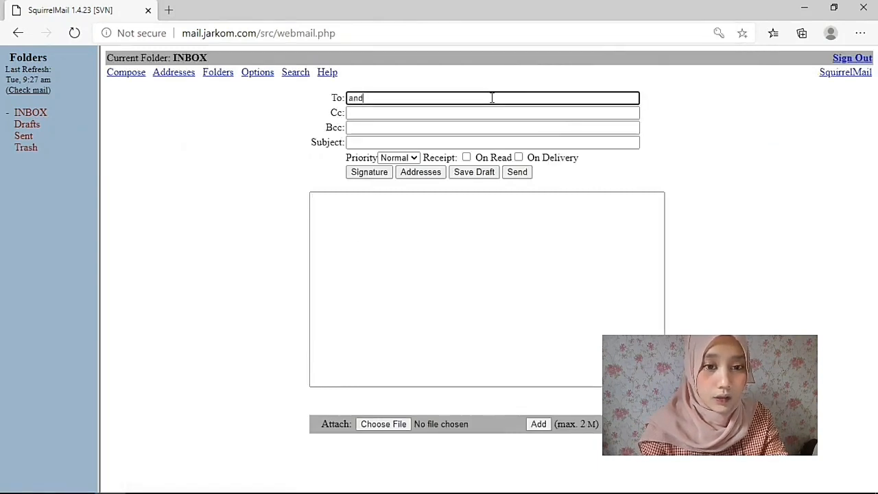
click(488, 237)
text(h)
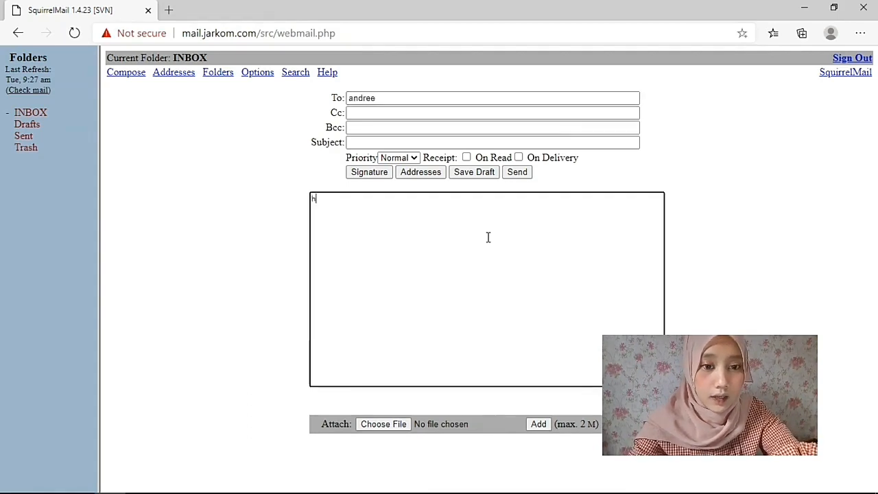
text(ello bro ayo)
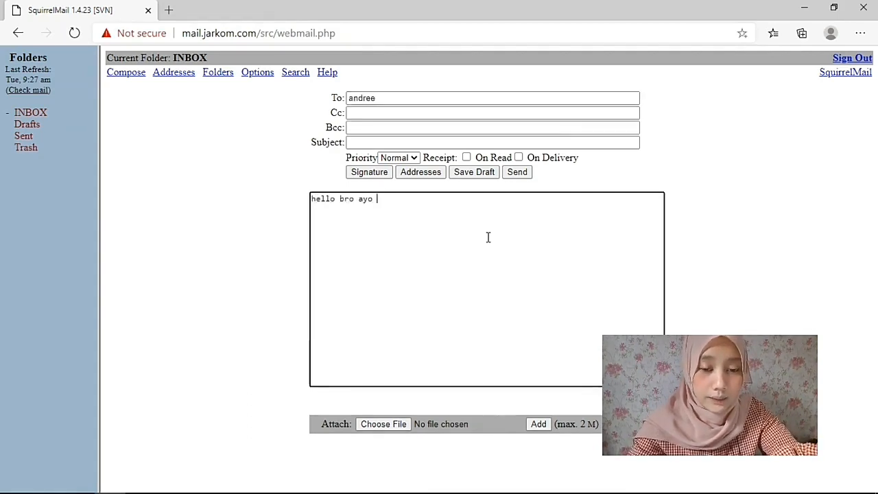
text( cangkurk)
key(BackSpace)
key(BackSpace)
text(k)
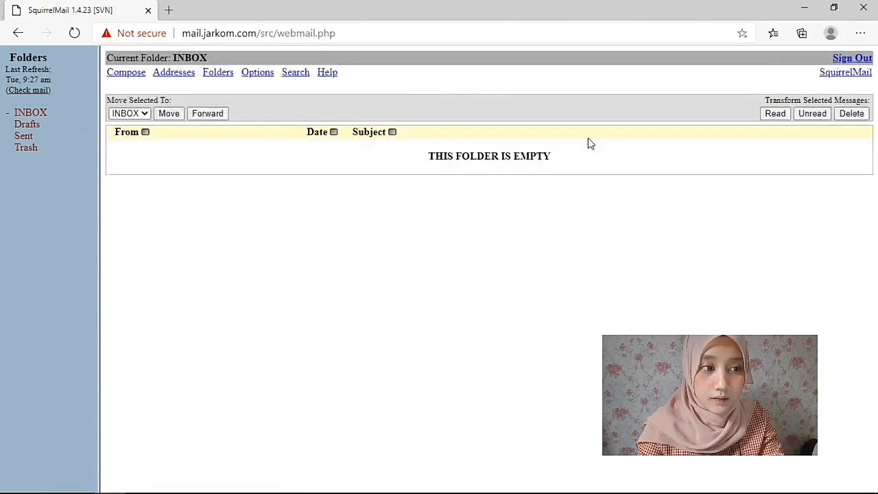
Sign out and log back in to SquirrelMail as the second mail user.
click(865, 59)
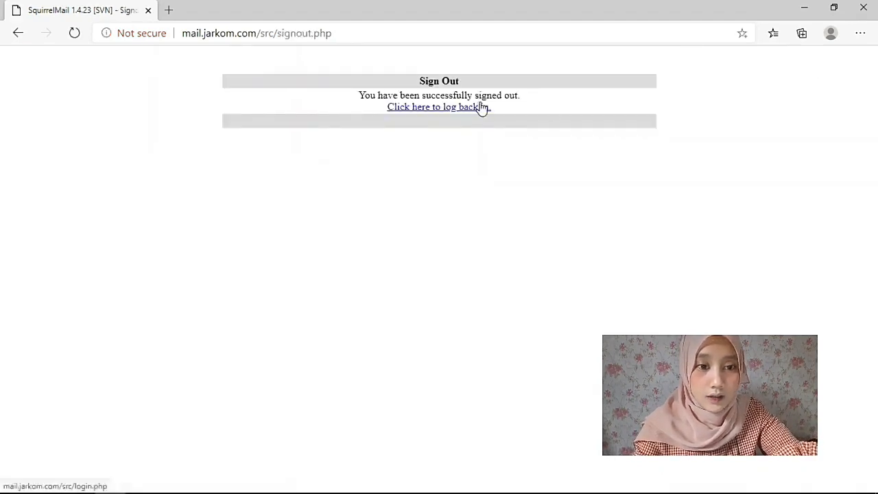
click(482, 108)
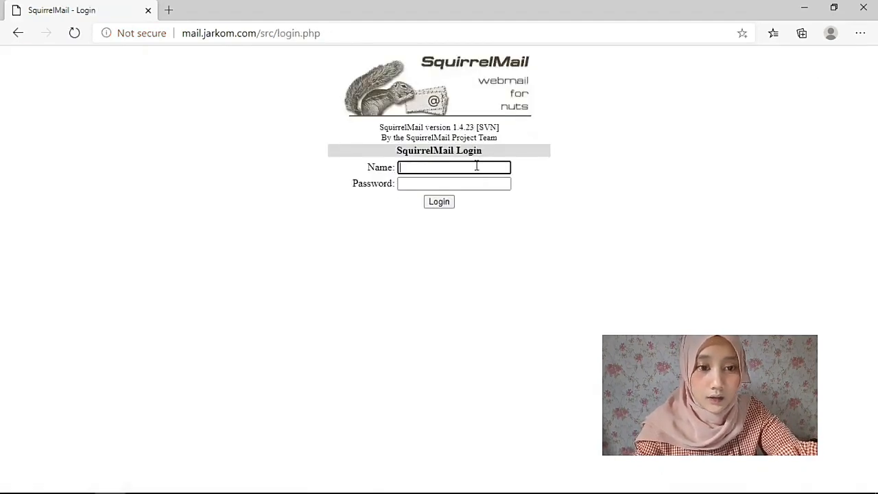
text(andree)
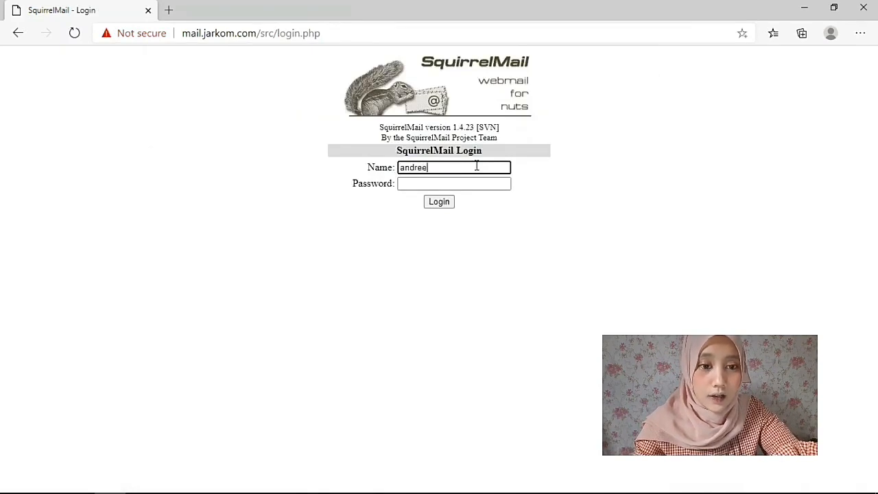
key(Tab)
text(a)
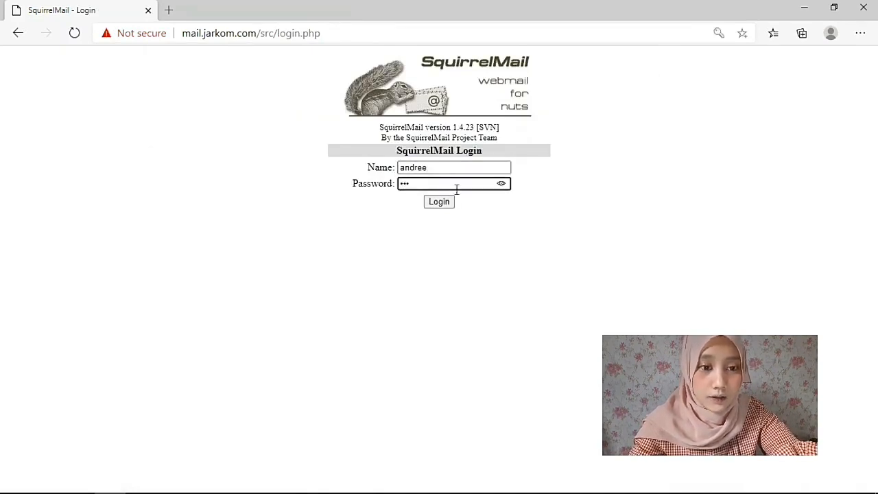
click(439, 201)
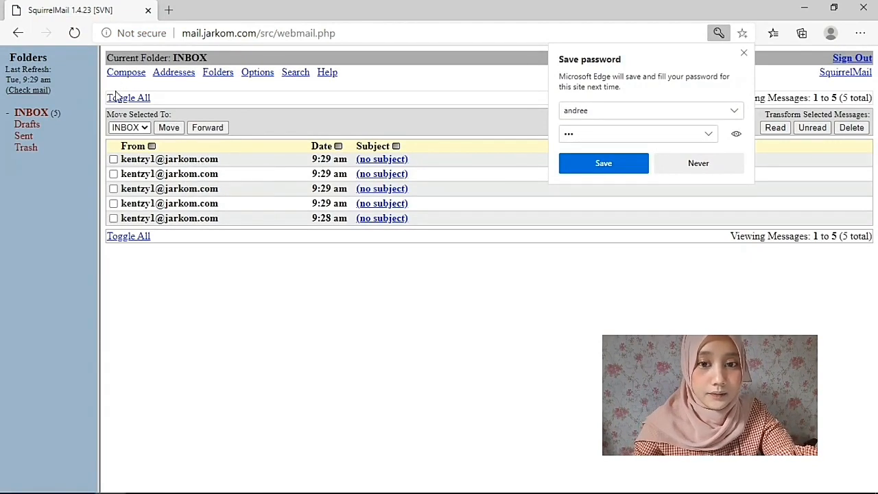
Send the first user a reply reading 'ayo broo'.
click(131, 74)
text(kentzy1)
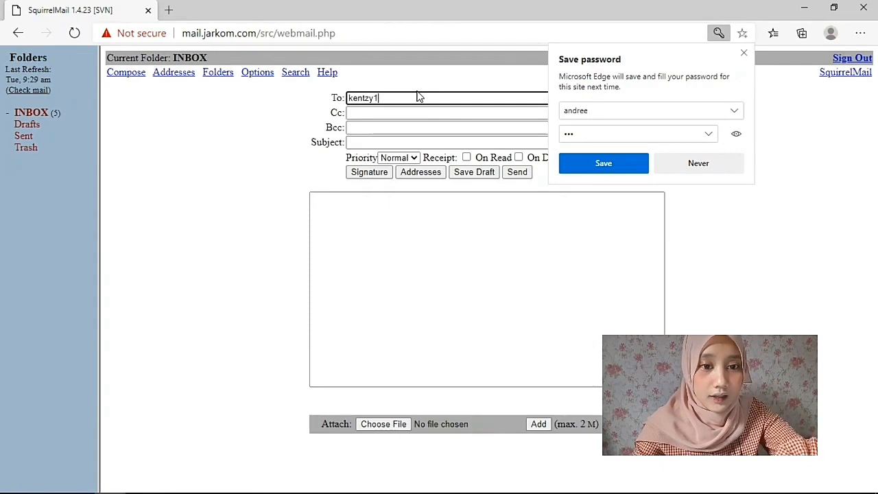
click(419, 275)
text(ayo broo)
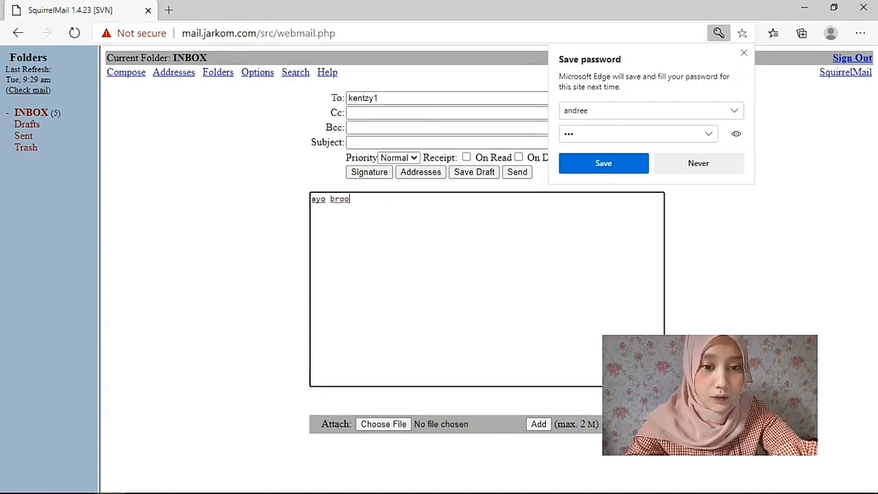
click(517, 173)
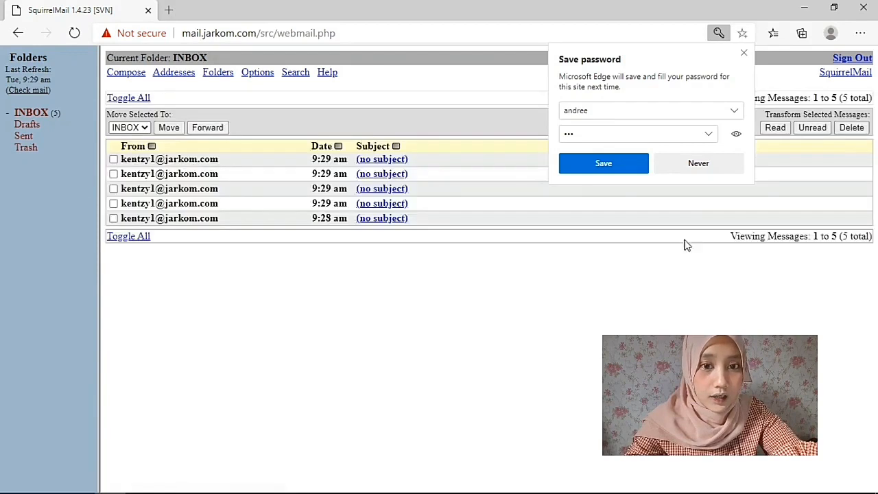
Sign out and log back in to SquirrelMail as the other mail user, using the suggested username.
click(866, 60)
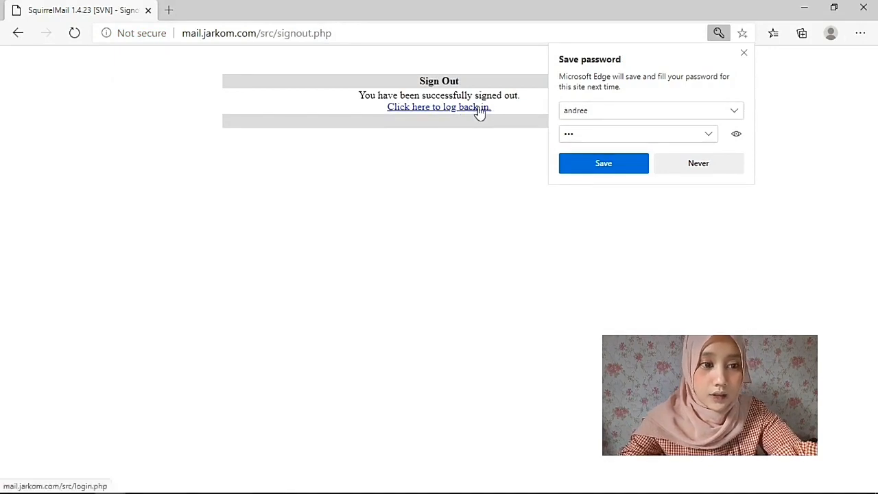
click(479, 110)
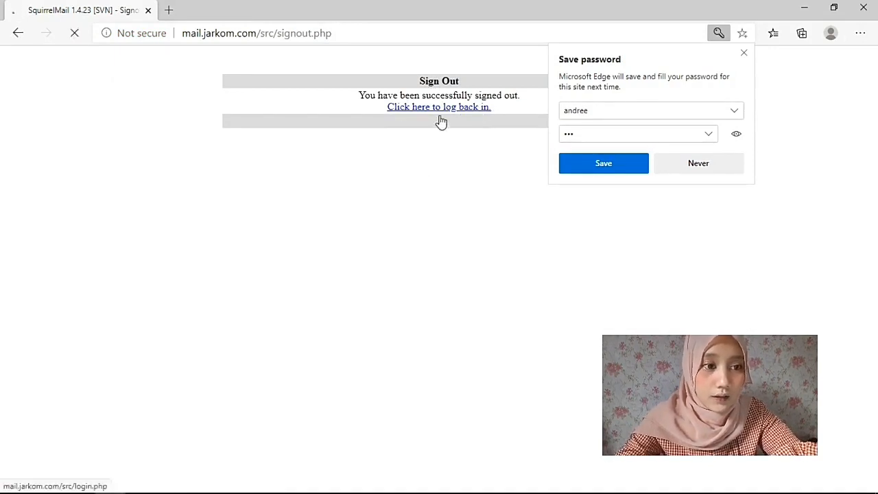
click(746, 55)
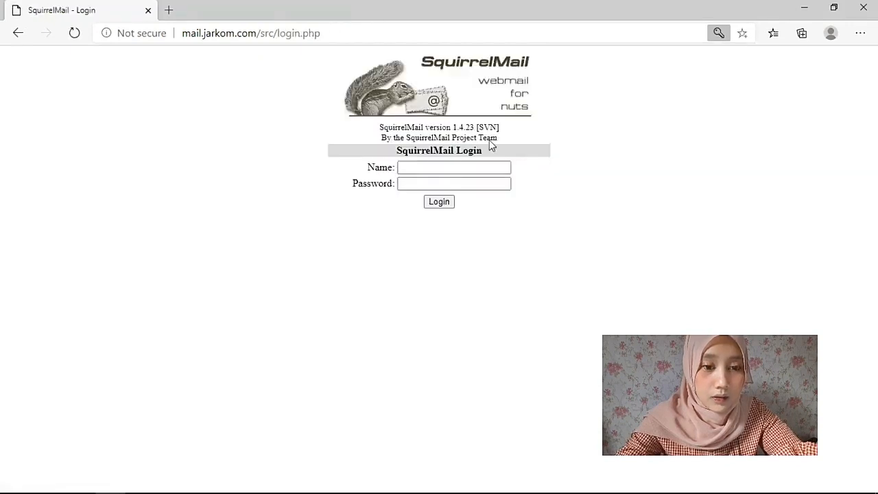
click(449, 169)
text(kentzy)
key(Down)
key(Return)
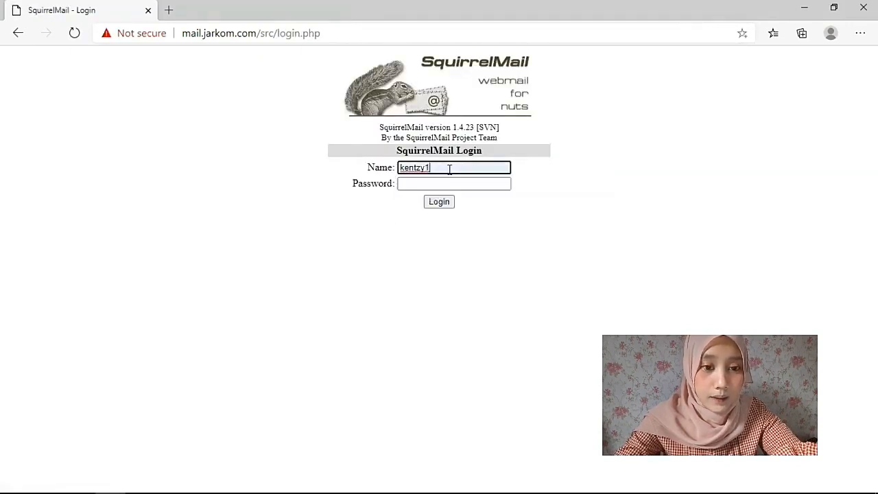
key(Tab)
text(a)
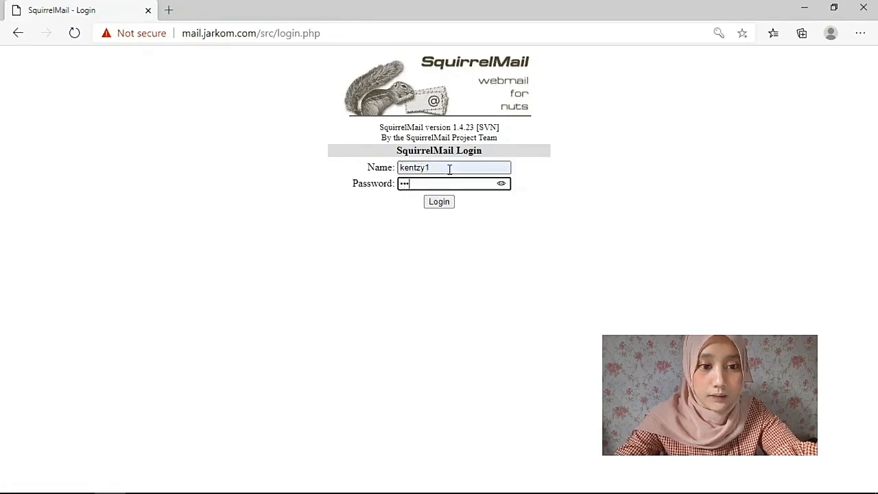
click(436, 205)
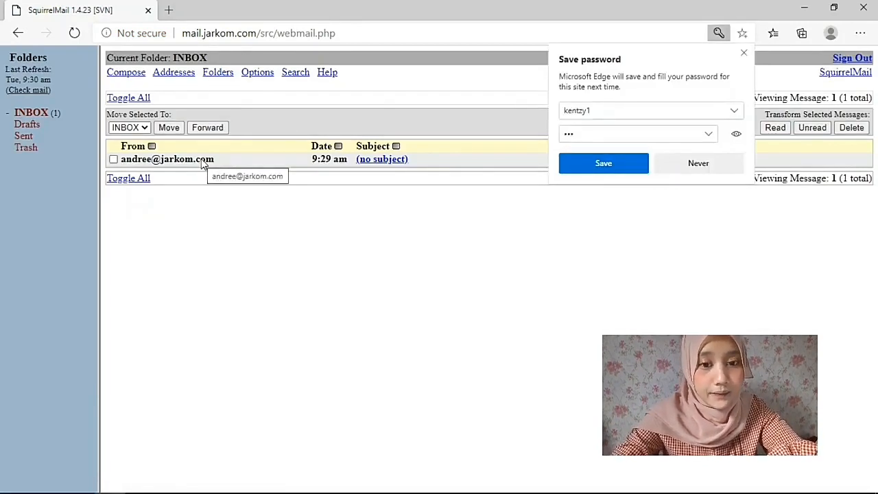
mouse_move(326, 490)
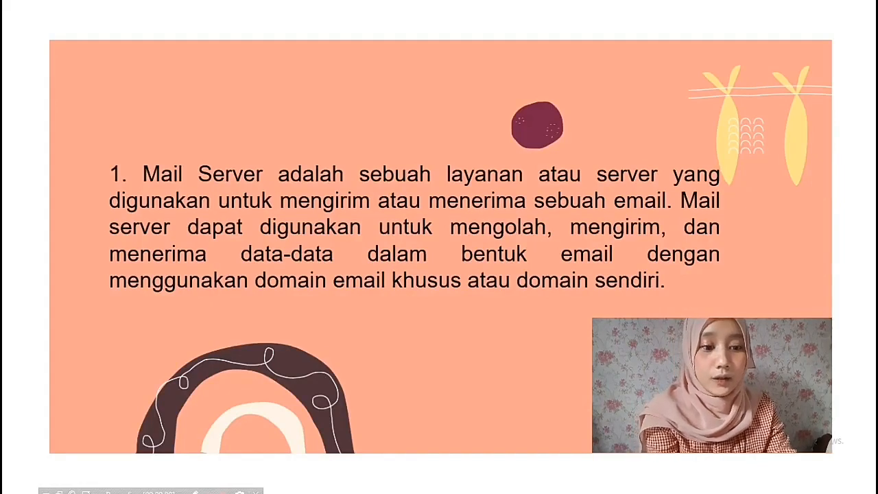
Advance the presentation to the practicum assignment sheet slide.
key(Right)
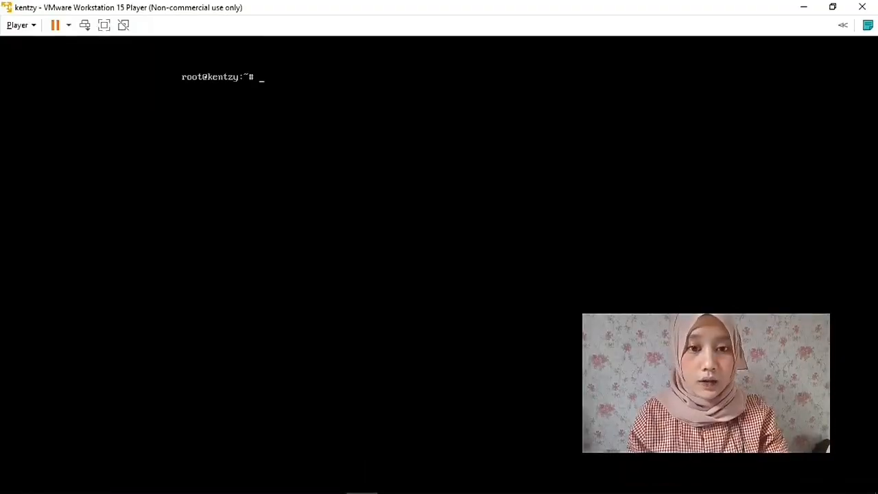
Replace the squid3 install command and open /etc/squid3/squid.conf in nano.
text(ap)
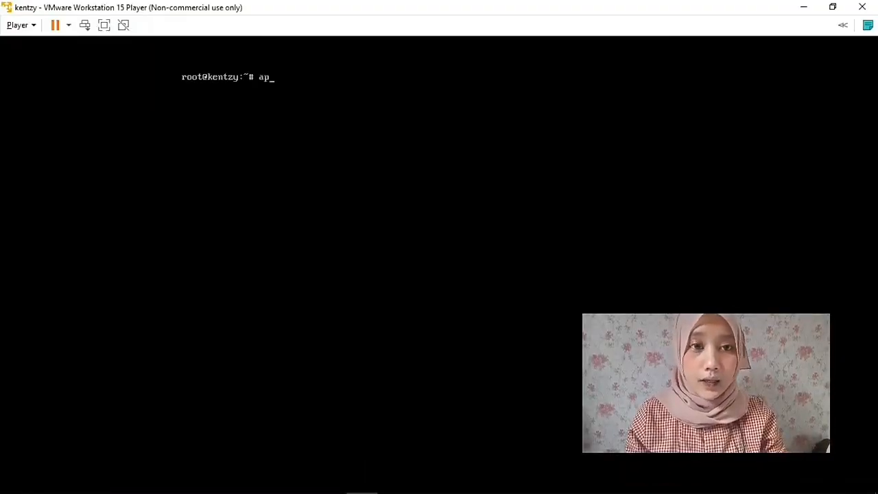
text(t)
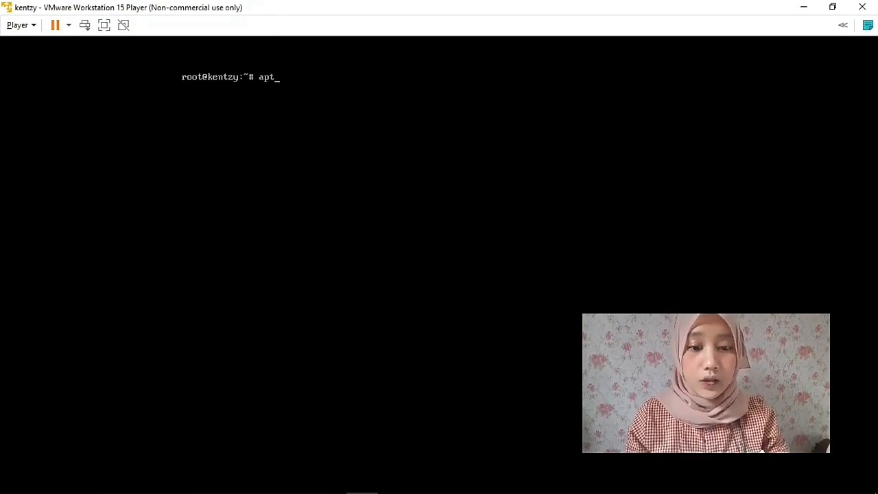
text(-get)
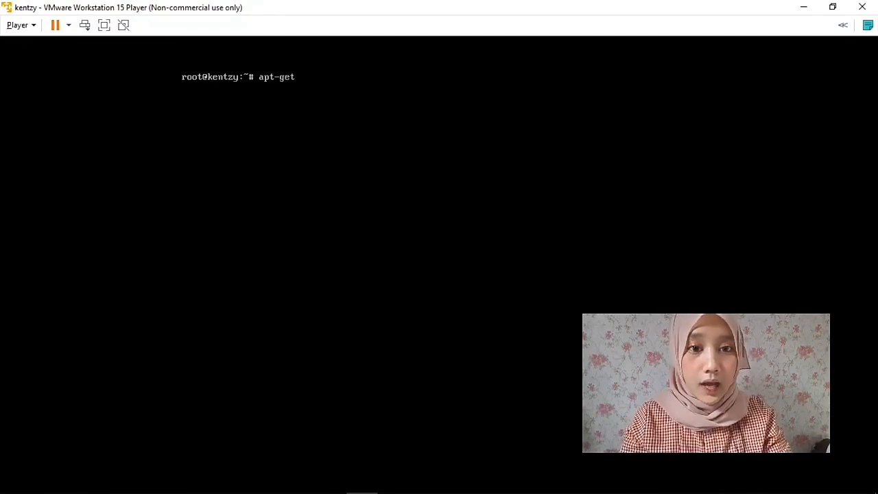
text( install squid3)
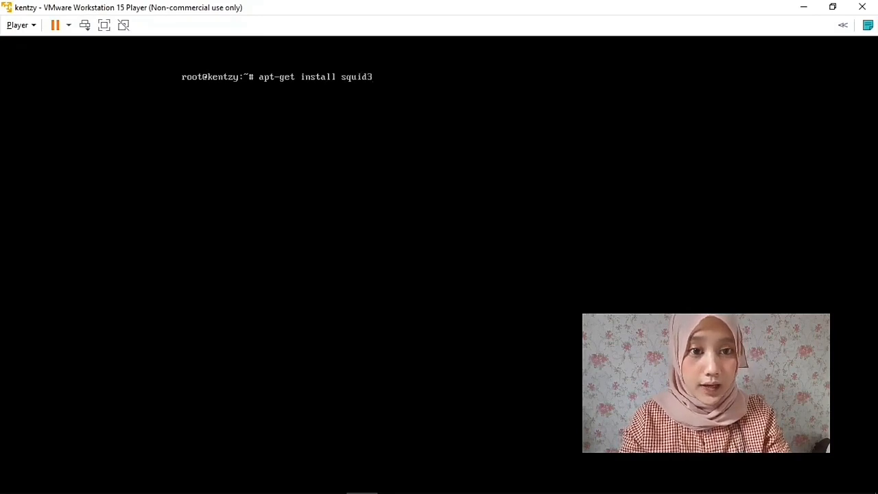
key(BackSpace)
key(BackSpace)
key(BackSpace)
key(BackSpace)
key(BackSpace)
key(BackSpace)
key(BackSpace)
key(BackSpace)
key(BackSpace)
key(BackSpace)
key(BackSpace)
key(BackSpace)
key(BackSpace)
key(BackSpace)
key(BackSpace)
key(BackSpace)
key(BackSpace)
key(BackSpace)
key(BackSpace)
key(BackSpace)
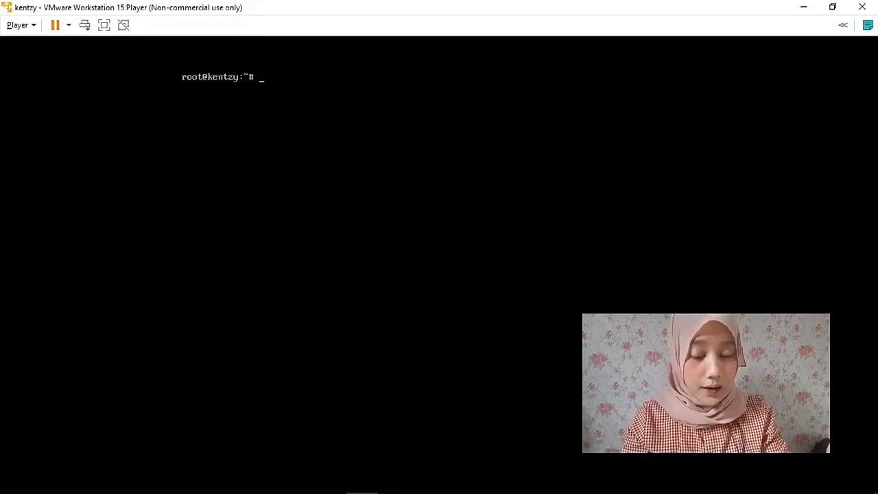
text(nano)
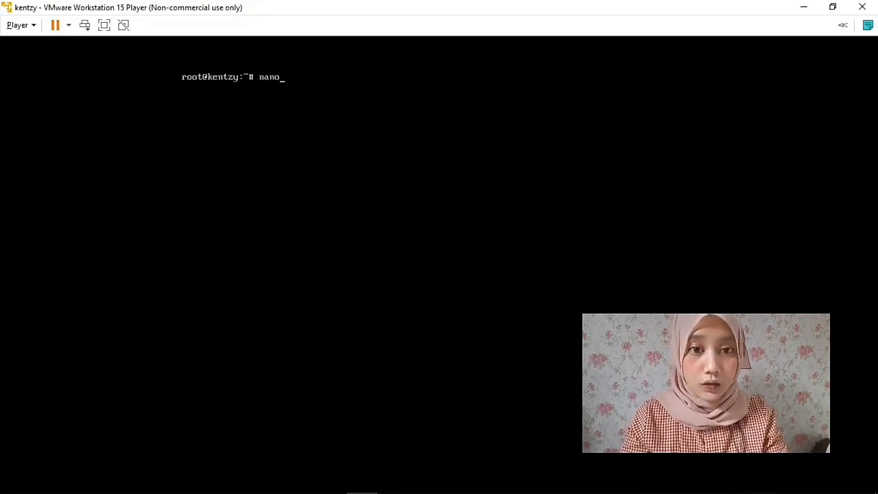
text( /etc/sq)
key(Tab)
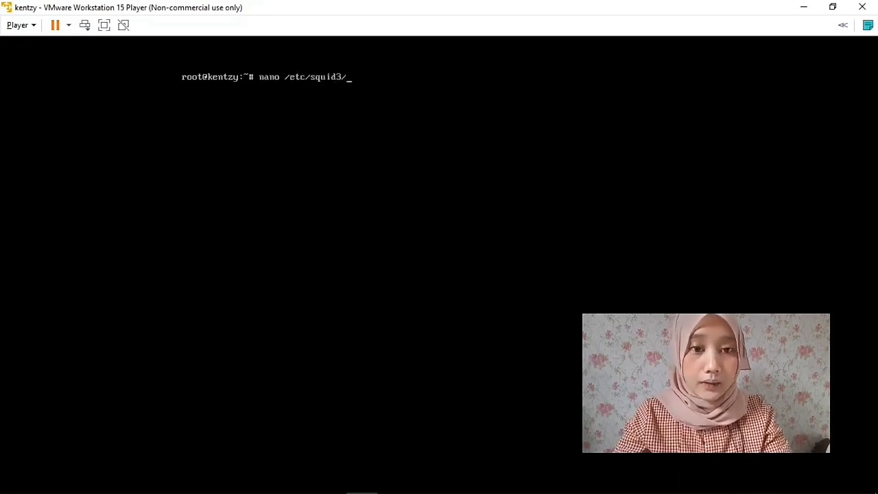
text(s)
key(Tab)
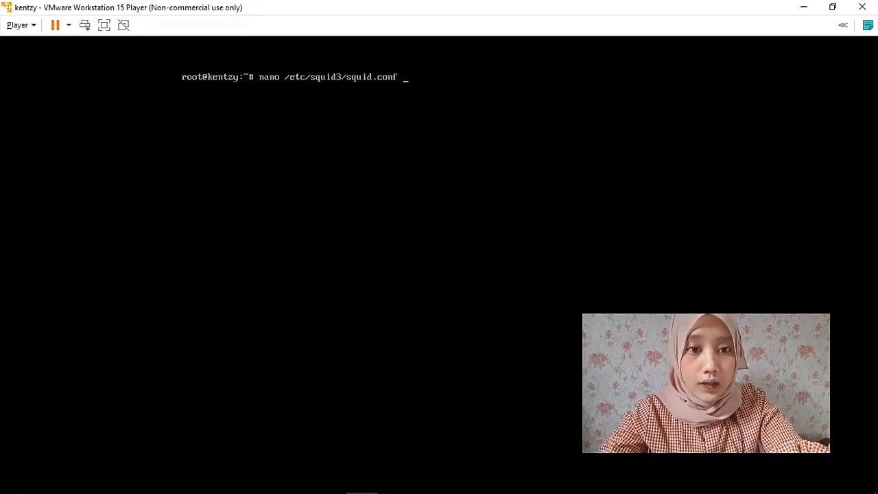
key(Return)
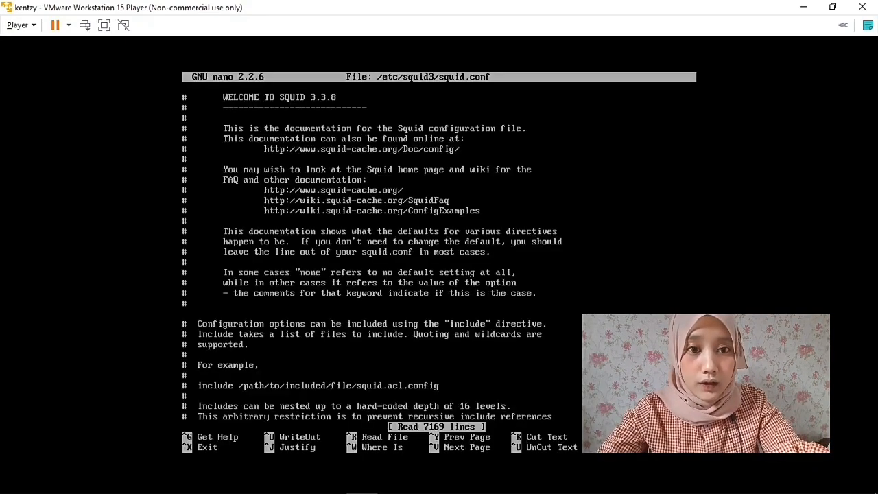
Search squid.conf for 'CONNECT method' and review the blokir1 .facebook.com and lan rules.
key(ctrl+w)
text(CONNECT method)
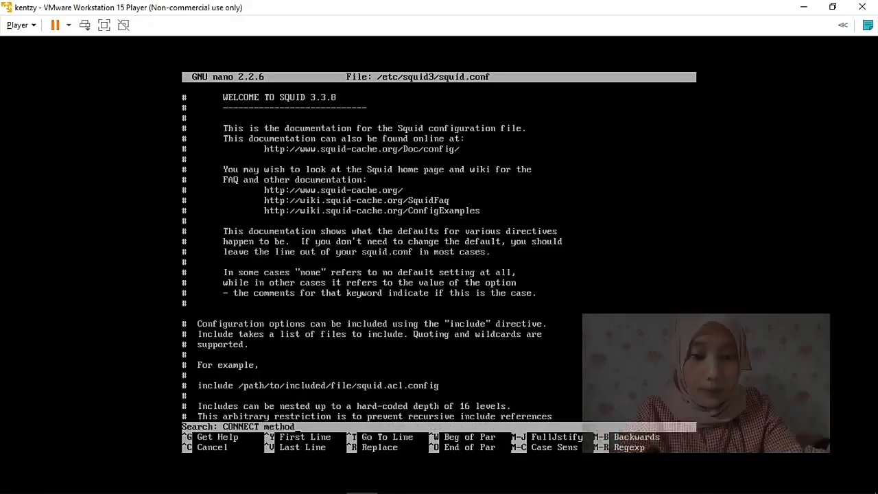
key(Return)
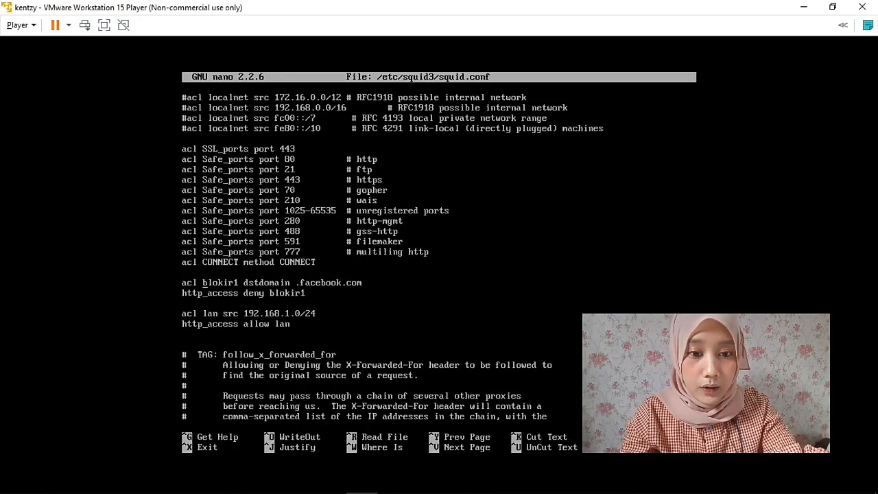
key(Right)
key(Right)
key(Right)
key(Right)
key(Right)
key(Right)
key(Right)
key(Right)
key(Right)
key(Down)
key(Down)
key(Down)
key(Right)
key(Right)
key(Right)
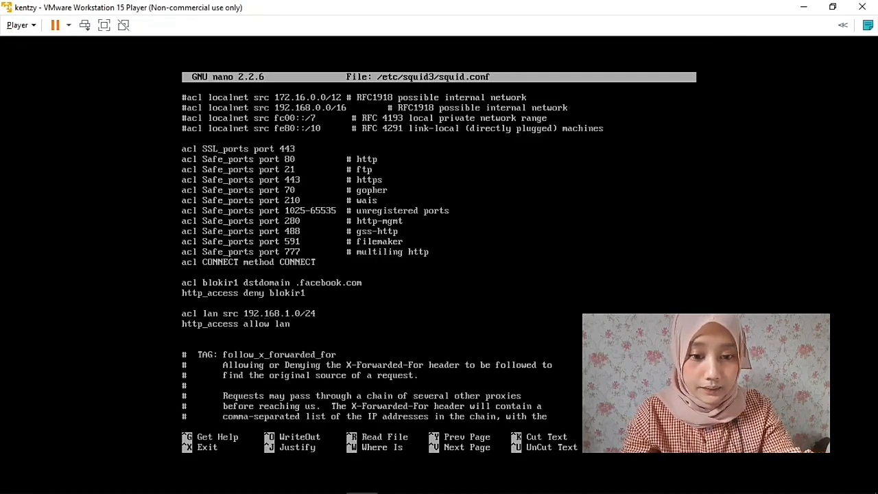
Exit nano and show the Windows proxy settings set to 192.168.1.1:3128.
key(ctrl+x)
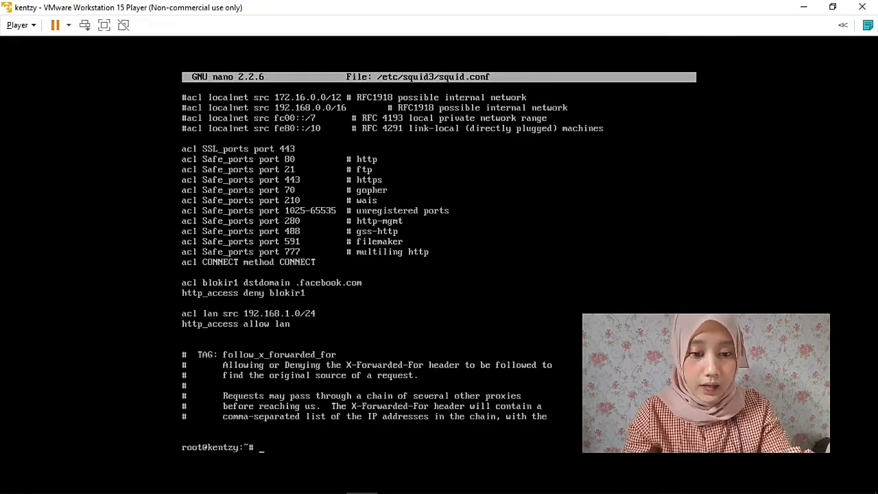
mouse_move(428, 491)
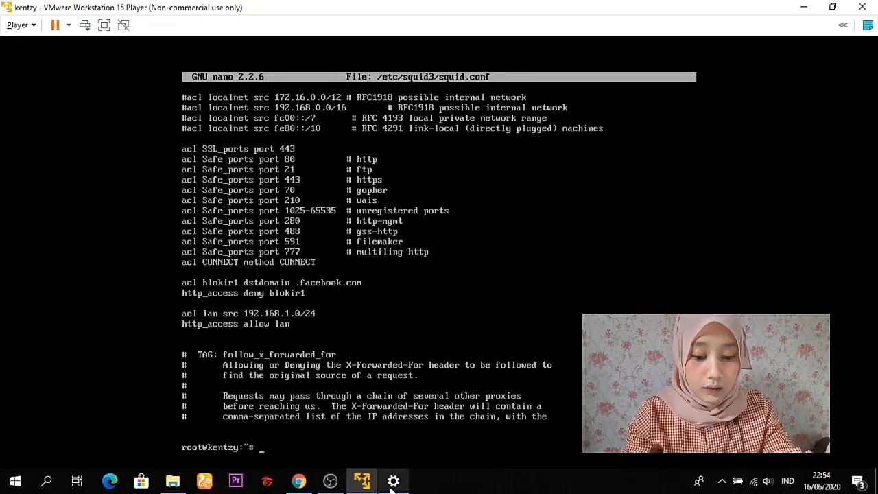
click(393, 481)
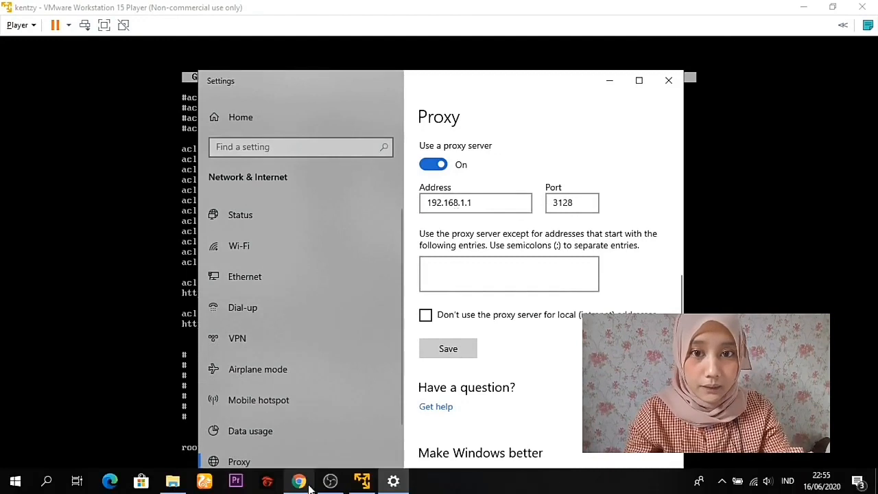
Load facebook.com in Chrome and confirm it fails with ERR_TUNNEL_CONNECTION_FAILED.
click(299, 482)
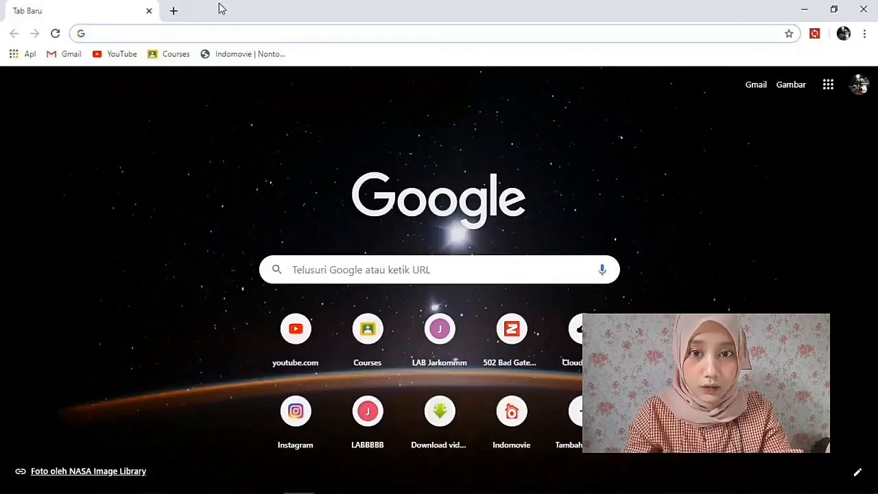
click(230, 32)
text(fa)
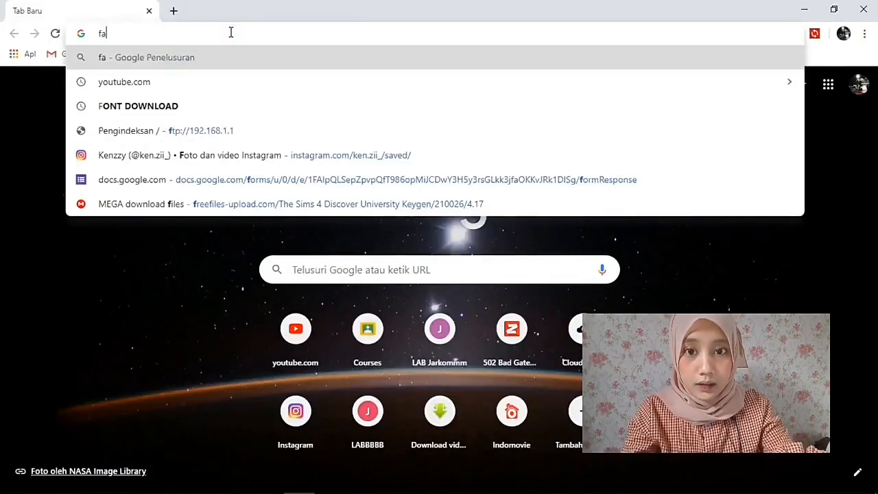
text(cebook)
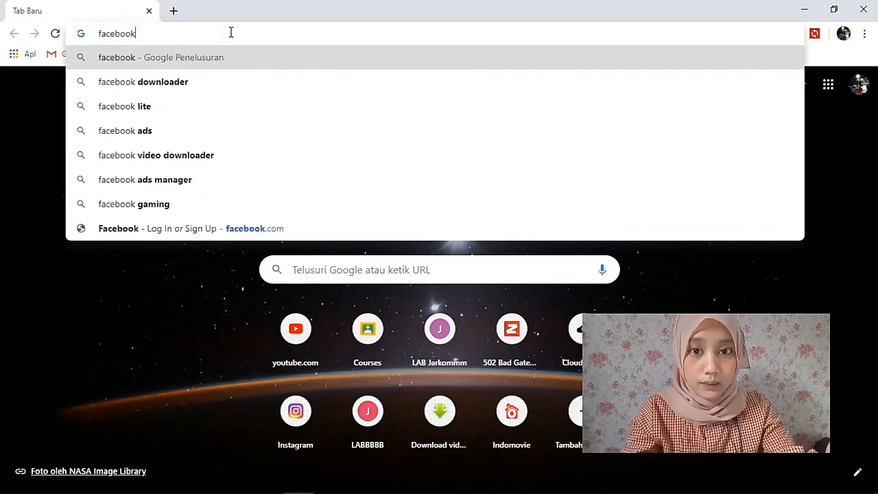
text(.com)
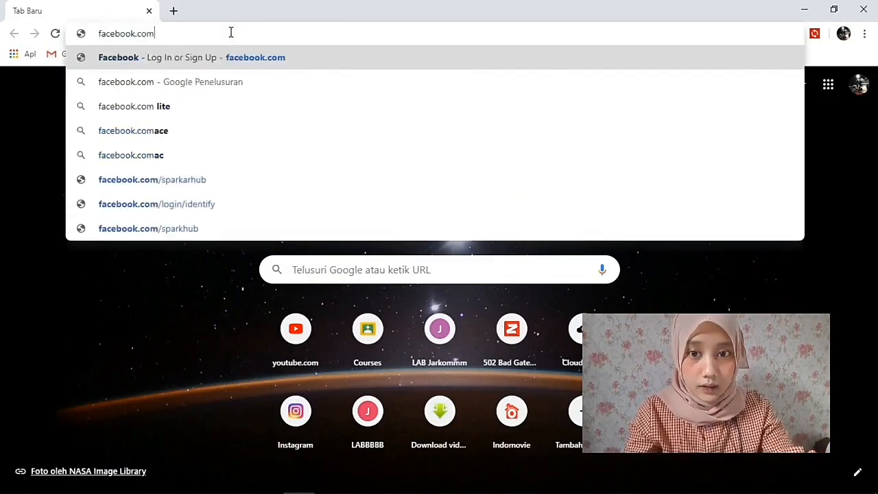
key(Return)
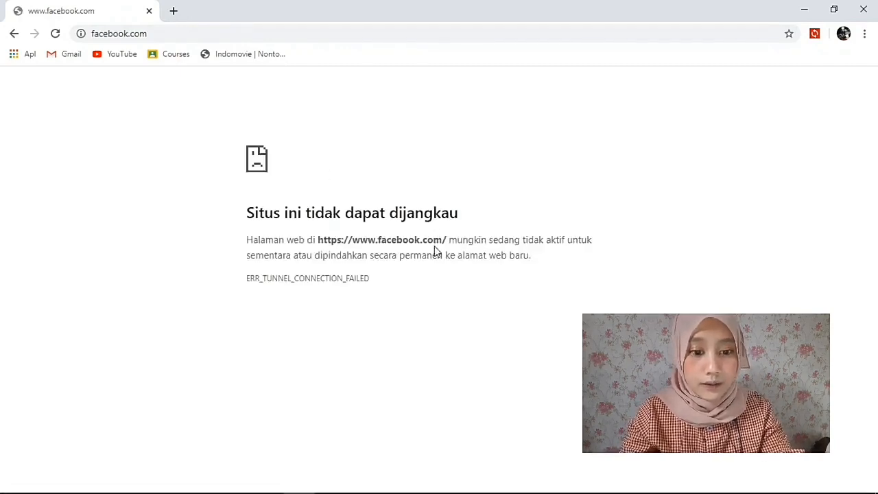
mouse_move(453, 488)
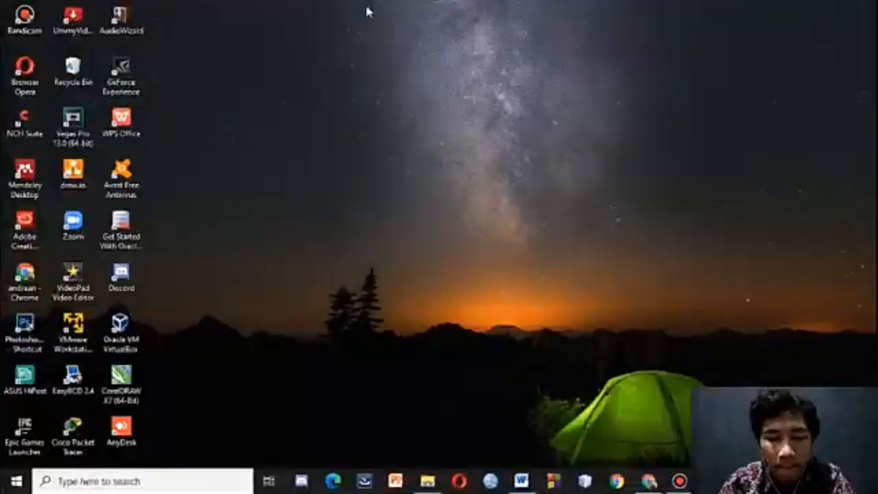
Bring the Tugas Praktikum Modul 7 document forward and review question 1 and answer 1.
mouse_move(532, 483)
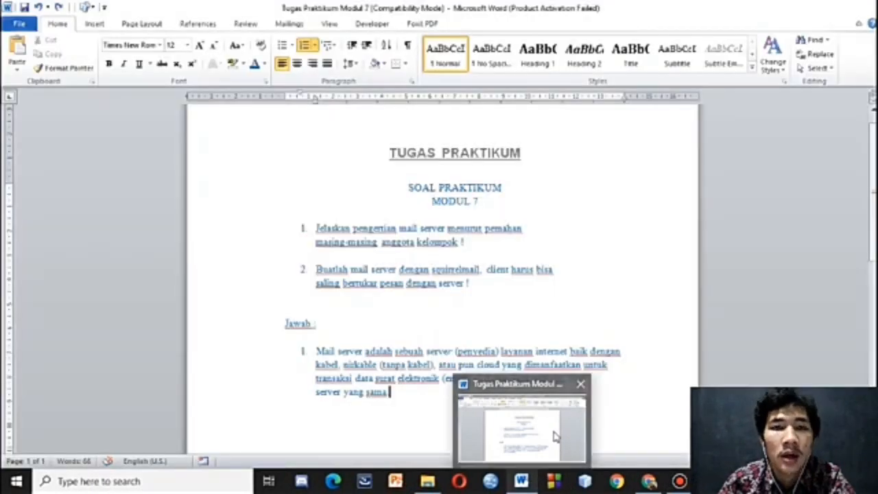
click(554, 435)
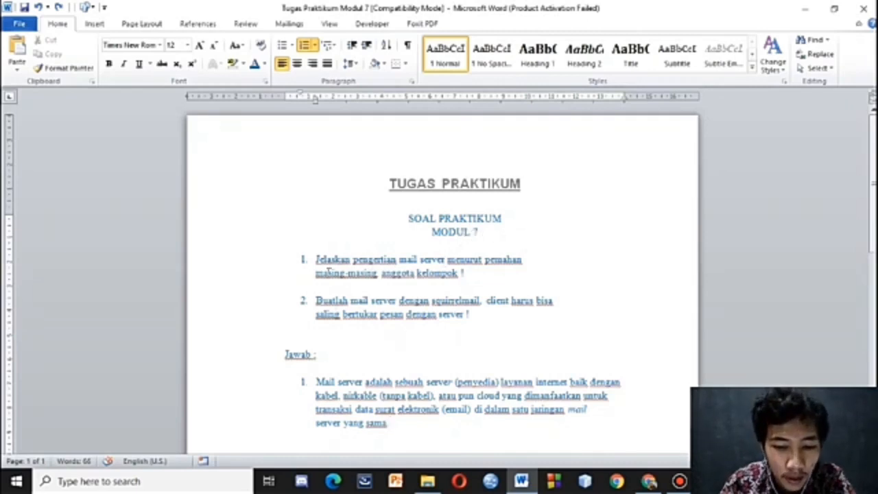
click(480, 274)
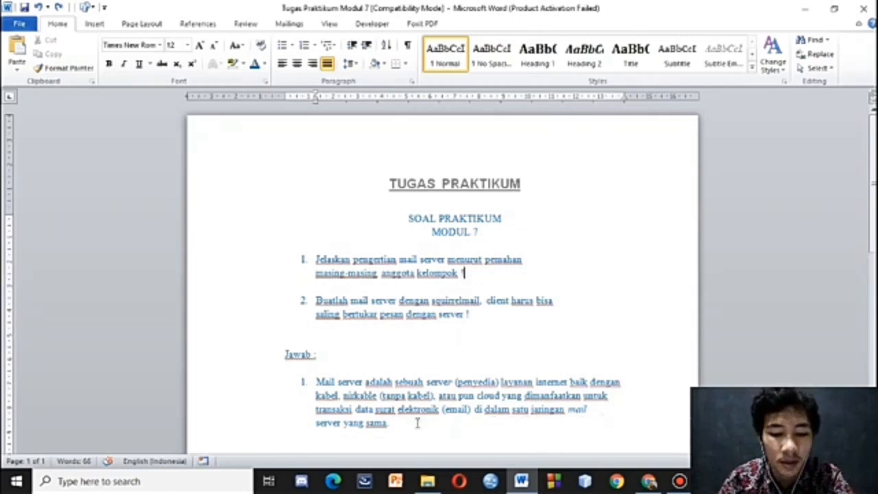
click(449, 422)
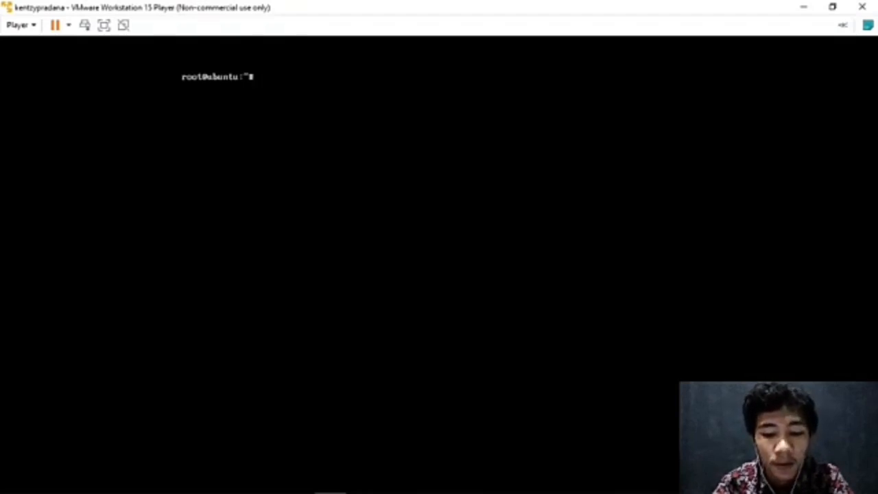
text(apt-get install)
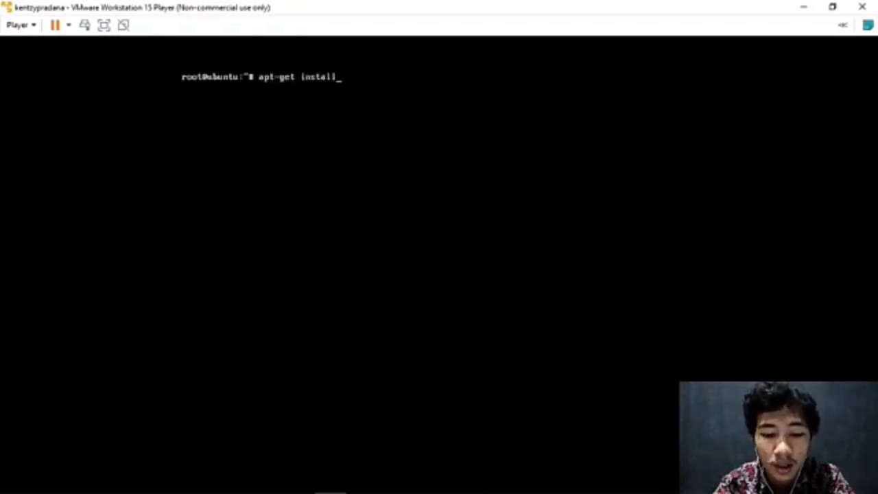
text( squi)
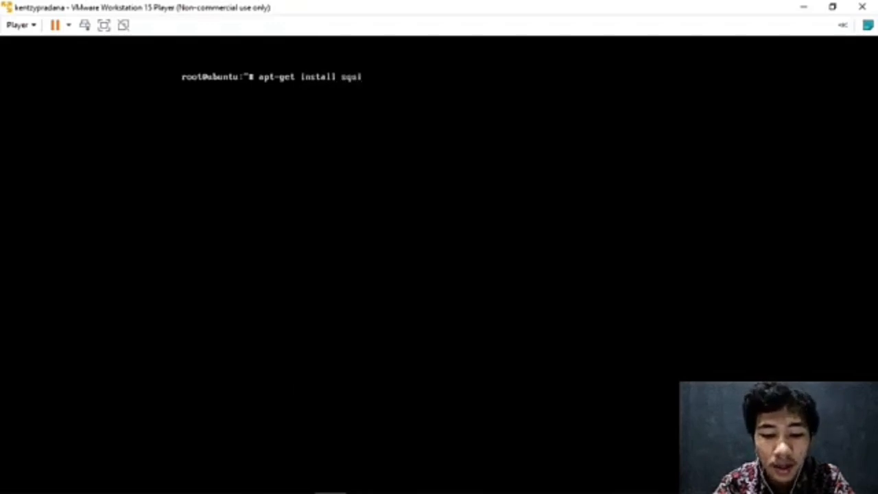
text(rell)
text(mail)
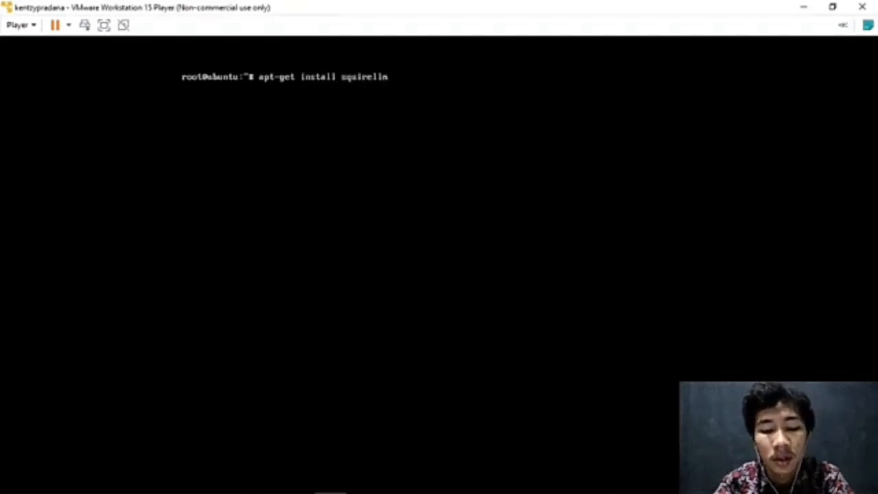
key(BackSpace)
key(BackSpace)
key(BackSpace)
key(BackSpace)
key(BackSpace)
key(BackSpace)
key(BackSpace)
key(BackSpace)
key(BackSpace)
key(BackSpace)
key(BackSpace)
key(BackSpace)
key(BackSpace)
key(BackSpace)
key(BackSpace)
key(BackSpace)
key(BackSpace)
key(BackSpace)
key(BackSpace)
key(BackSpace)
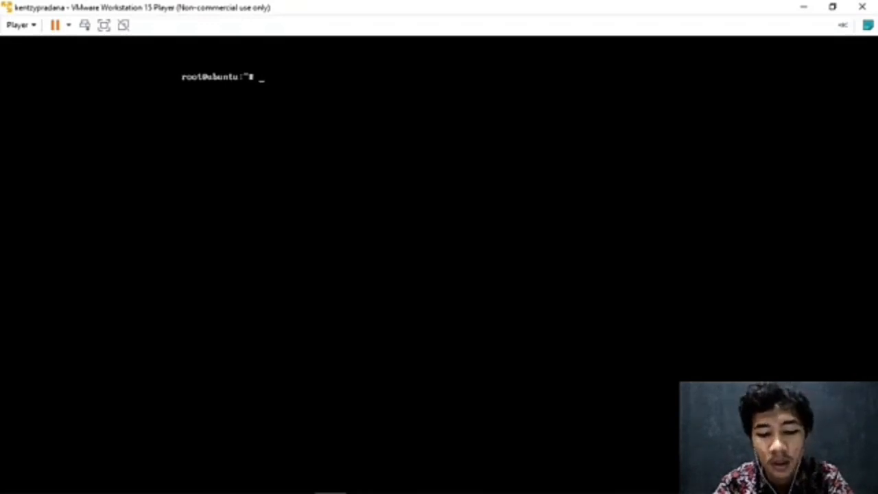
text(ap)
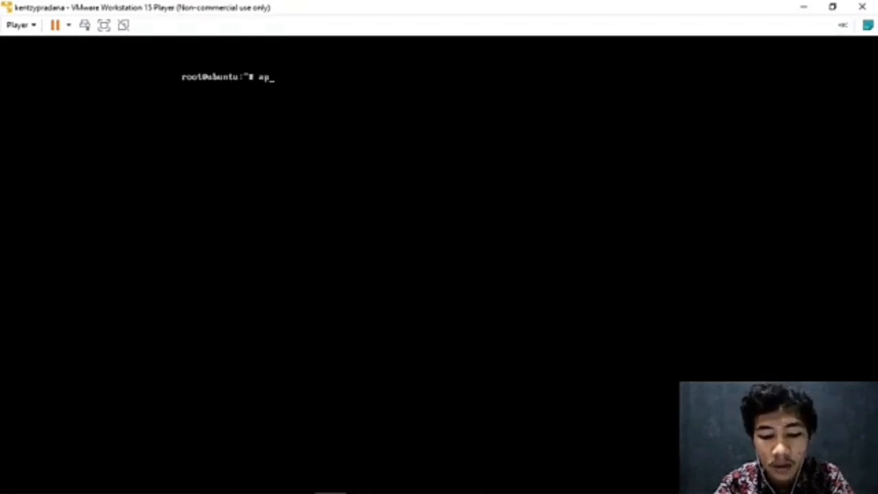
text(t-get)
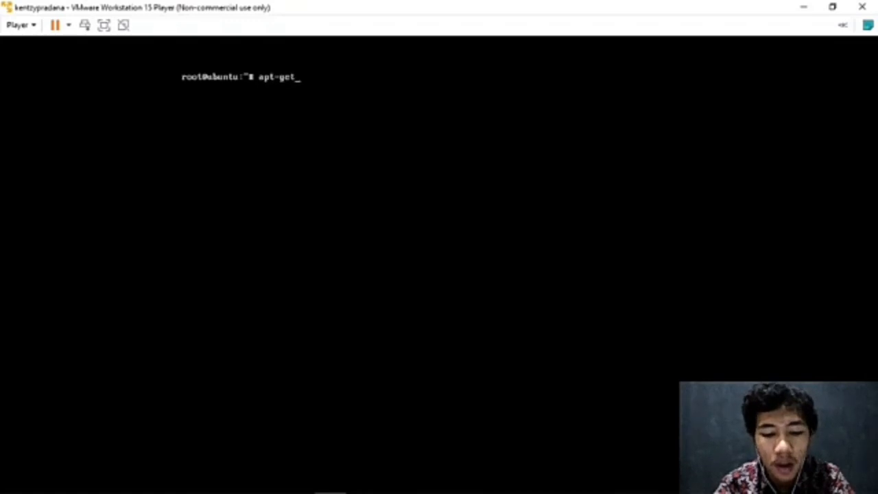
text( instal)
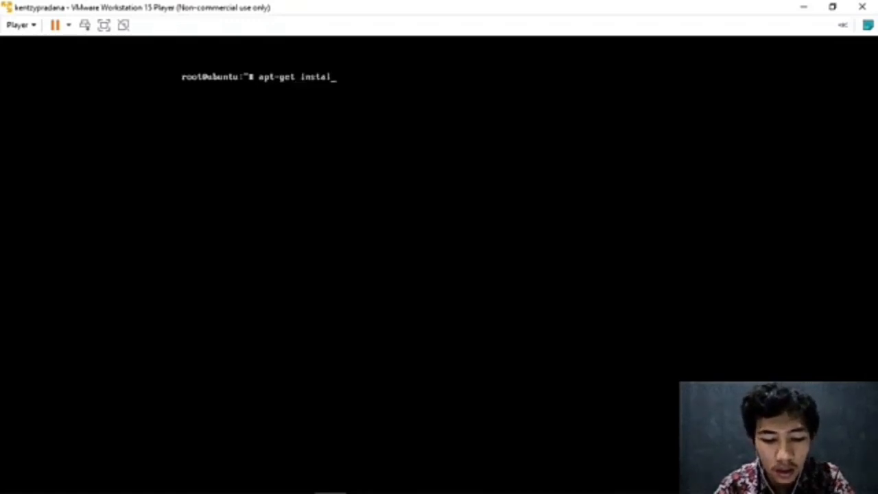
text(l postfix)
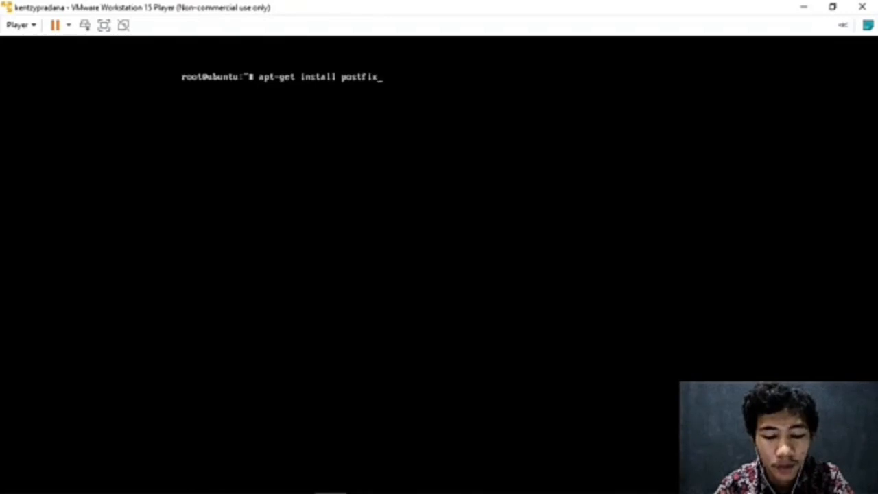
key(BackSpace)
key(BackSpace)
key(BackSpace)
key(BackSpace)
key(BackSpace)
key(BackSpace)
key(BackSpace)
key(BackSpace)
key(BackSpace)
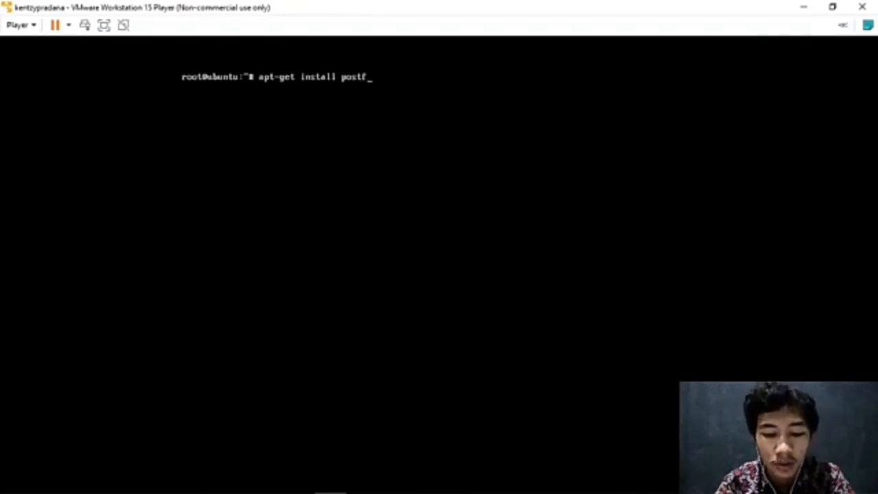
key(BackSpace)
key(BackSpace)
key(BackSpace)
key(BackSpace)
key(BackSpace)
key(BackSpace)
key(BackSpace)
key(BackSpace)
key(BackSpace)
key(BackSpace)
key(BackSpace)
key(BackSpace)
key(BackSpace)
key(BackSpace)
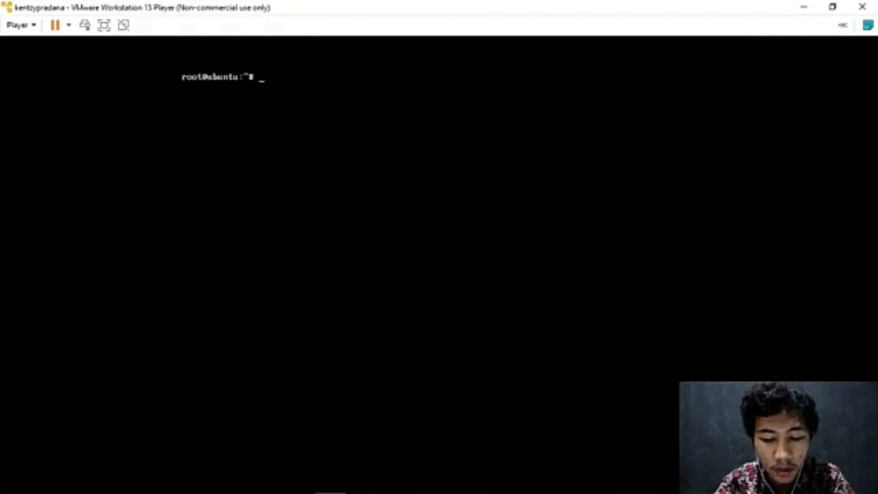
text(man)
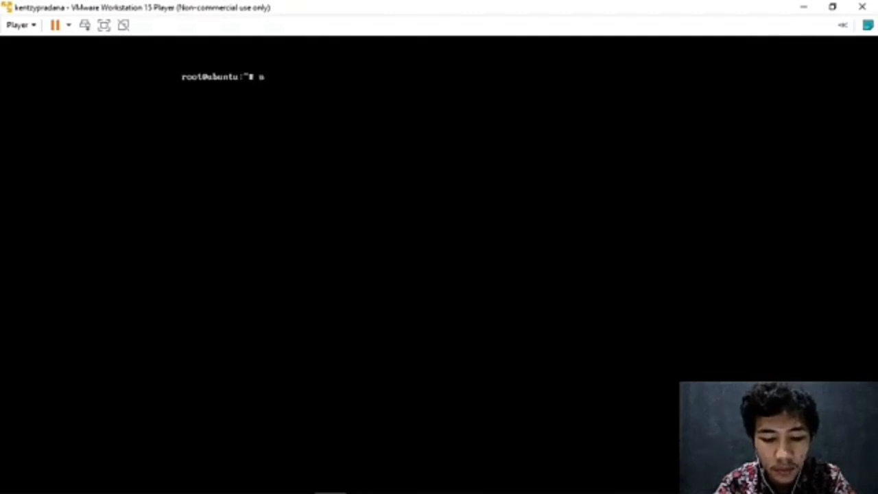
text(o )
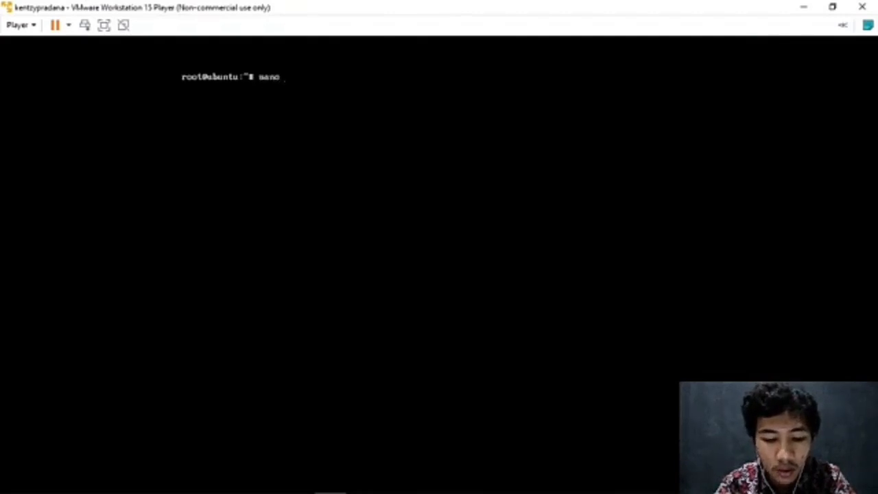
text(/et)
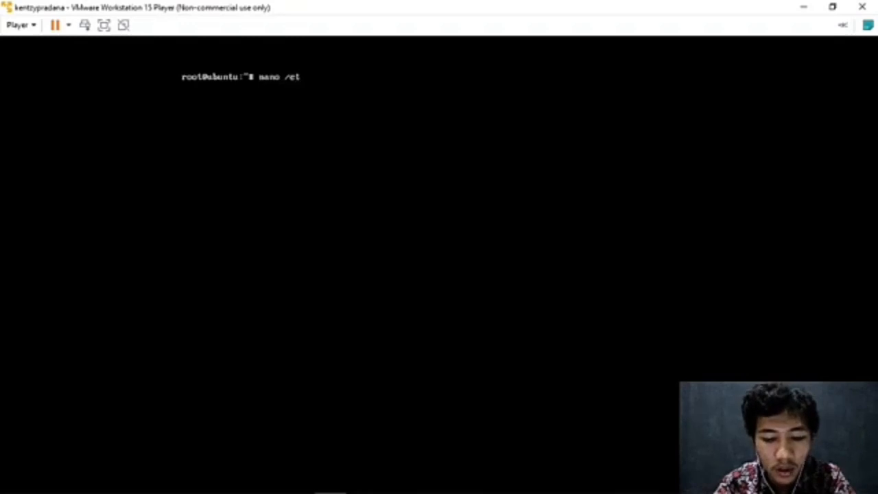
text(c/ng)
key(Tab)
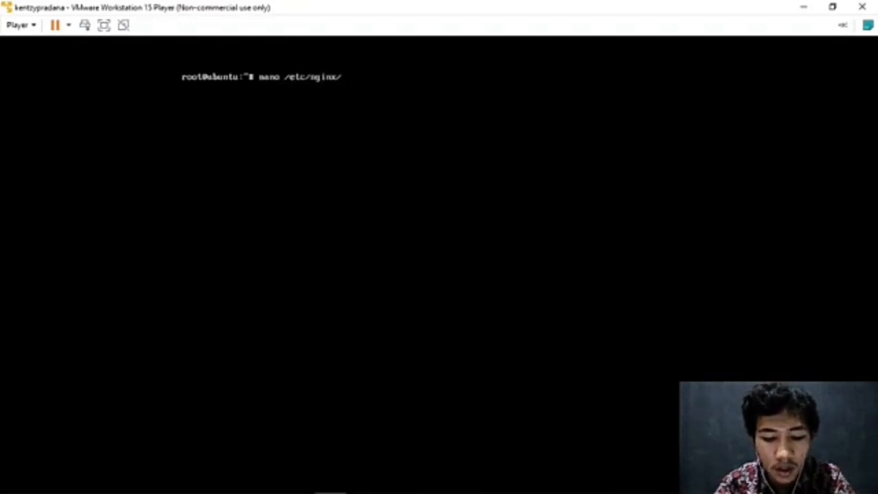
text(si)
key(Tab)
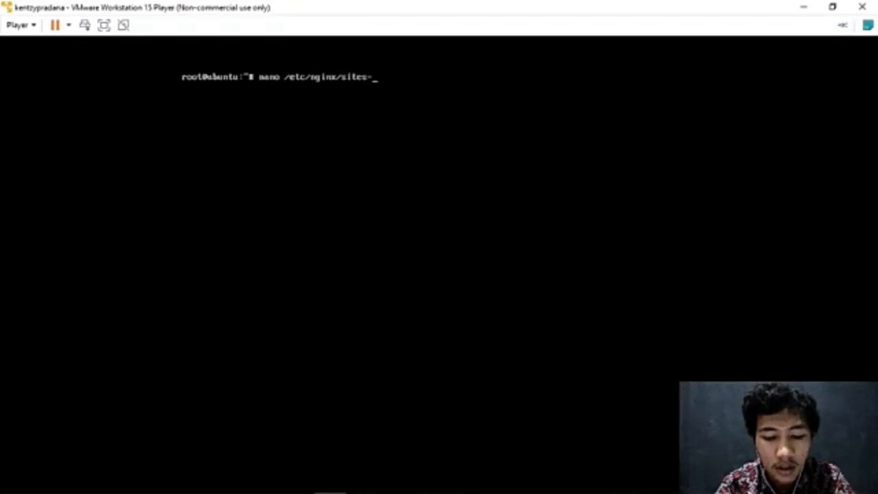
text(available/n)
key(Tab)
text(n)
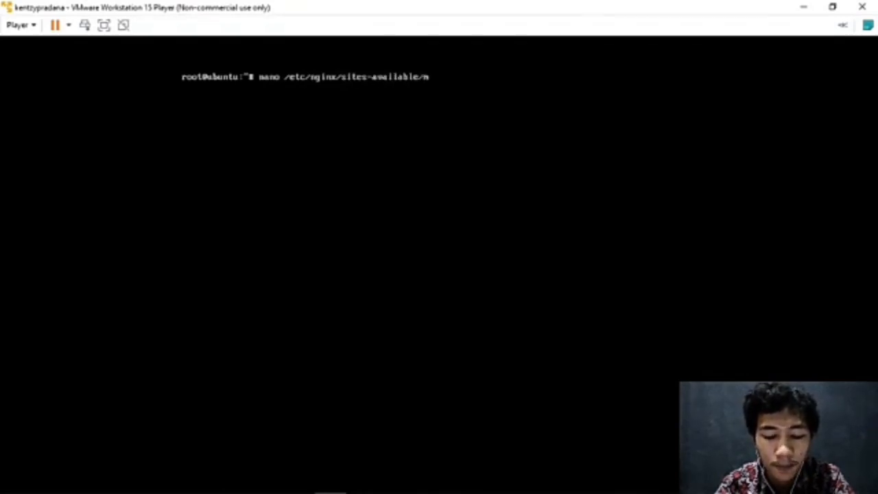
key(Tab)
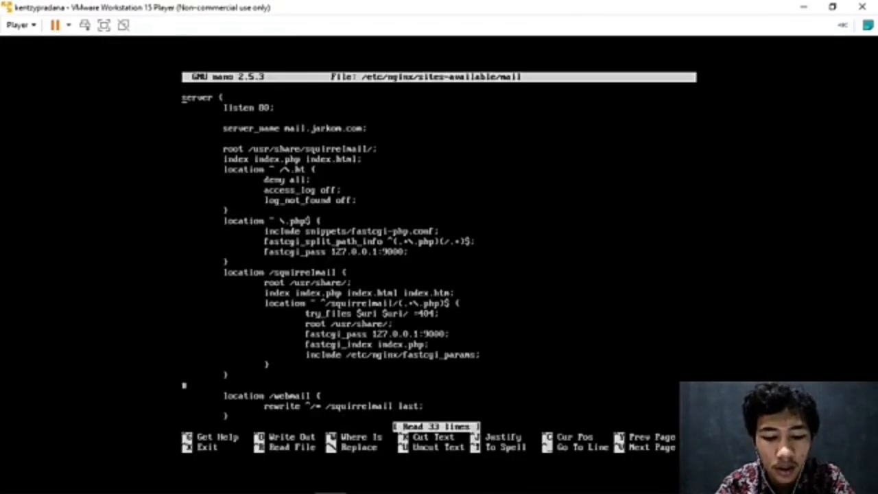
key(Down)
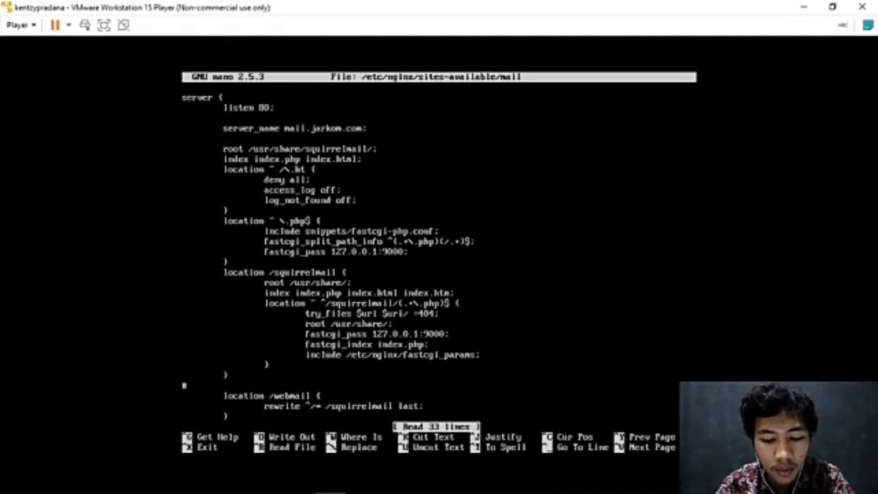
key(Down)
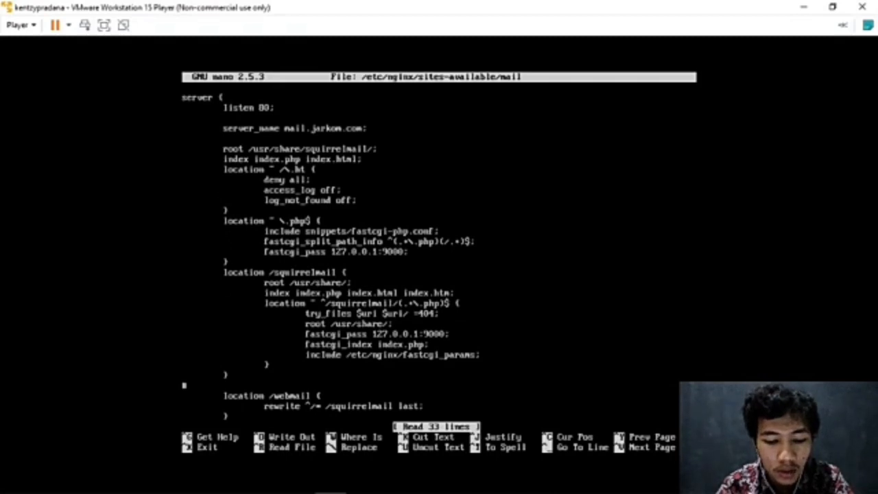
key(Down)
key(Down)
key(Down)
key(Down)
key(Down)
key(Down)
key(Down)
key(Down)
key(Down)
key(Down)
key(Down)
key(Down)
key(Down)
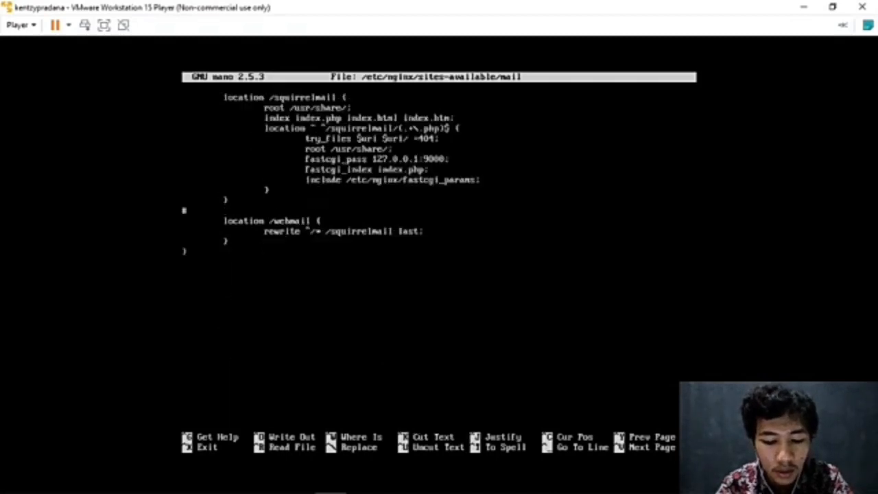
key(Up)
key(Left)
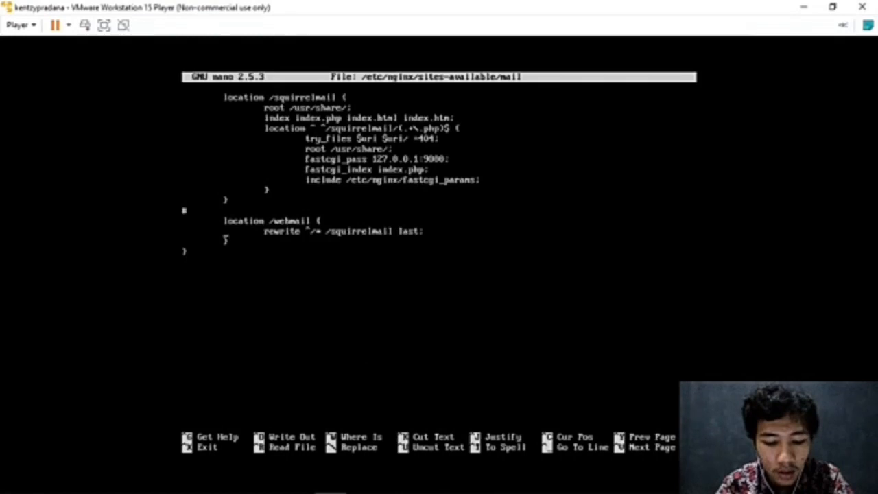
key(ctrl+x)
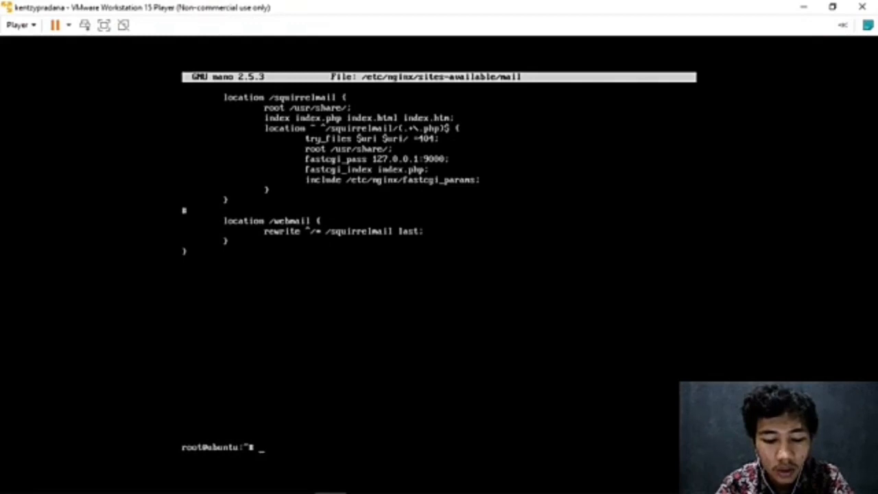
Create the first mail user account with adduser, giving it a password and full name.
text(add)
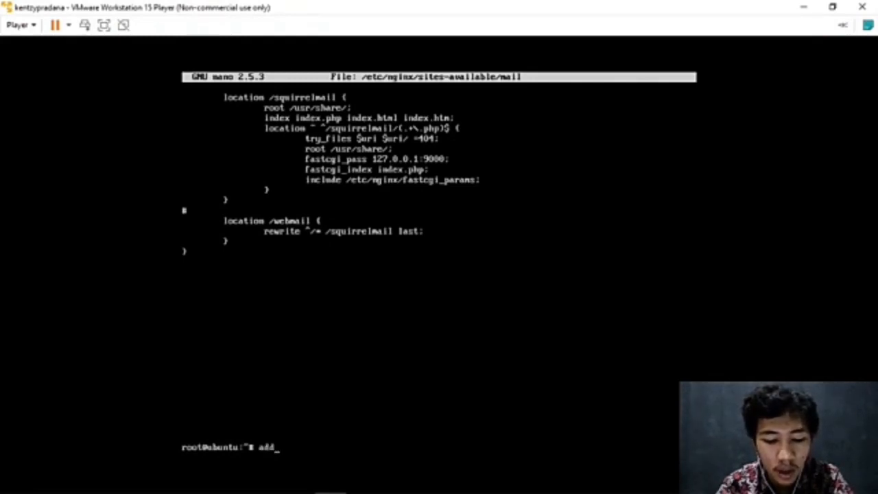
text(use)
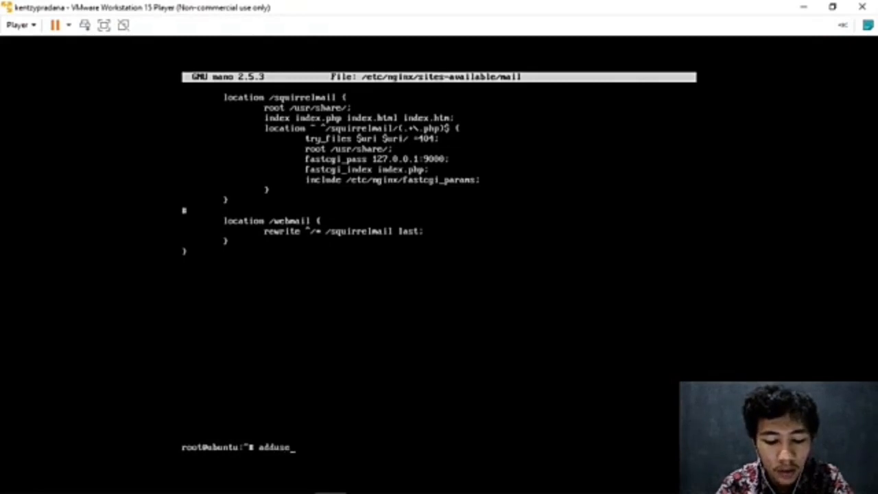
text(r ke)
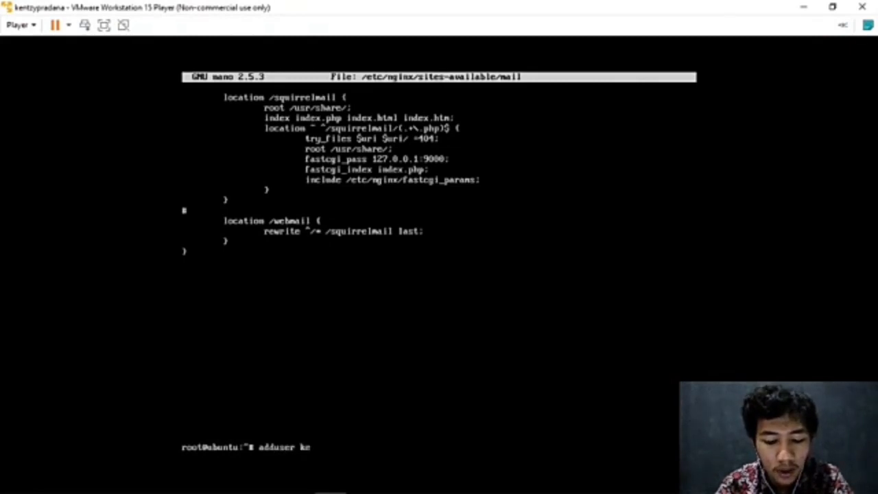
text(ntzypradana)
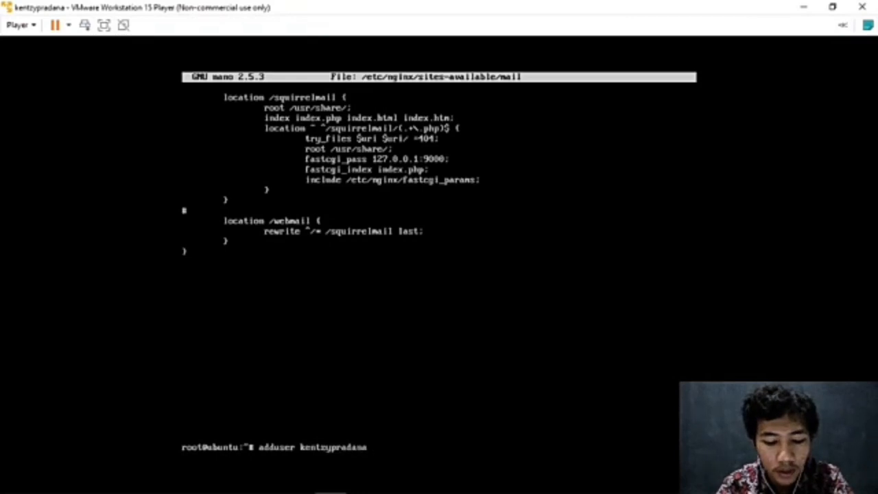
key(Return)
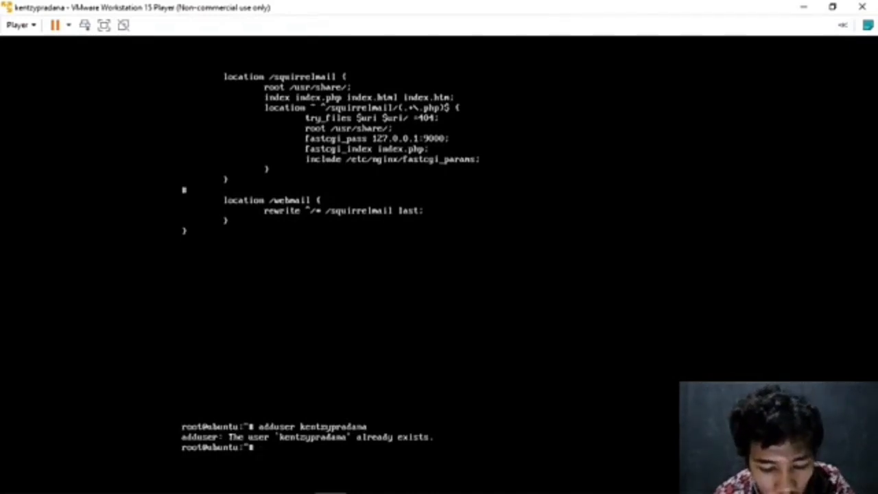
text(adduse)
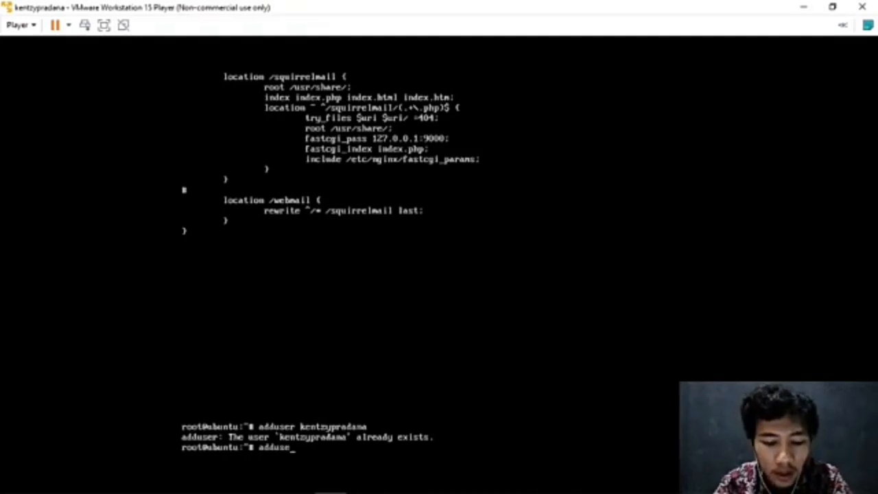
text(r k)
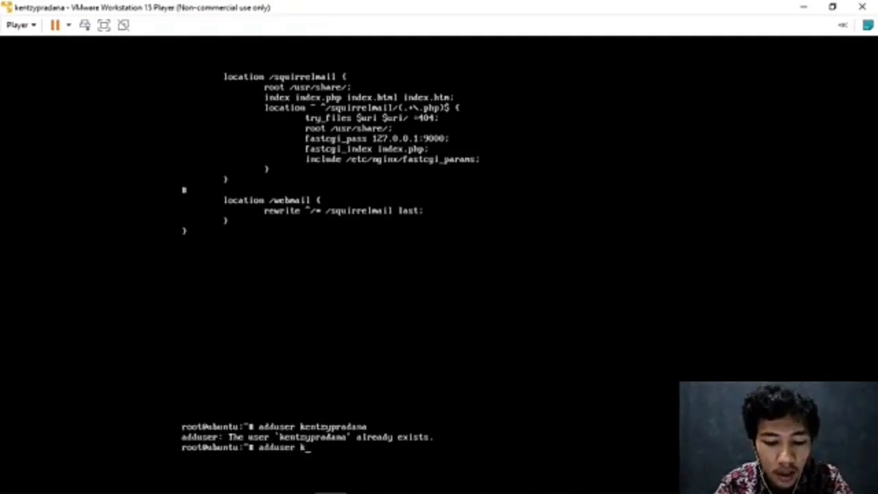
text(entzy)
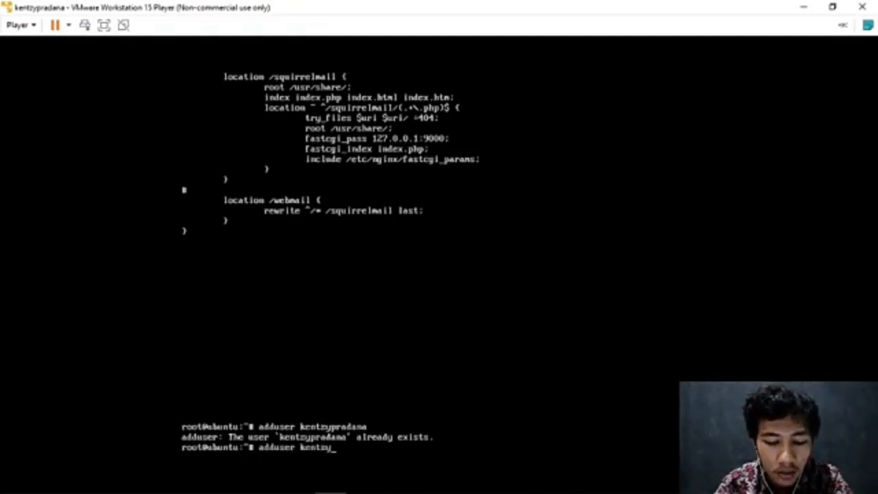
text(1)
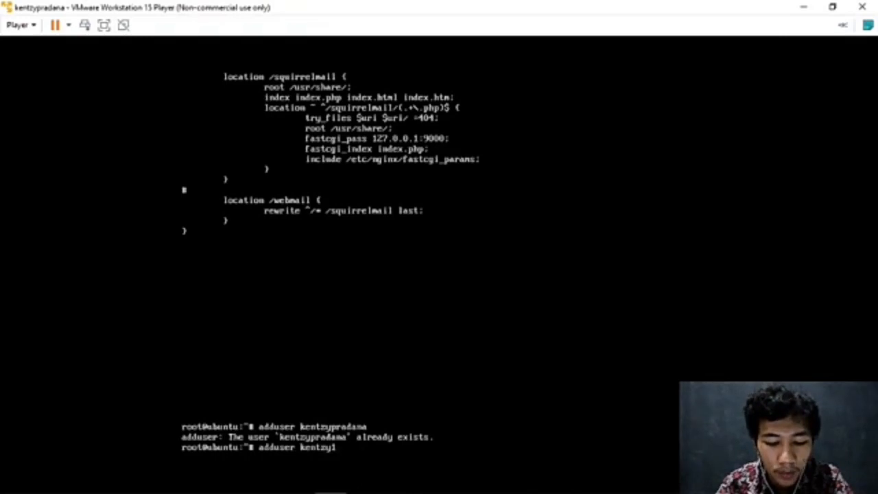
key(Return)
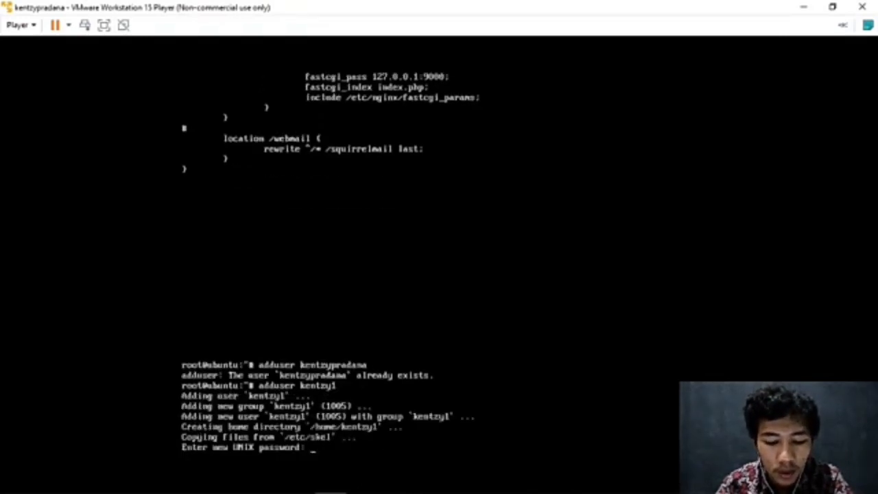
key(Return)
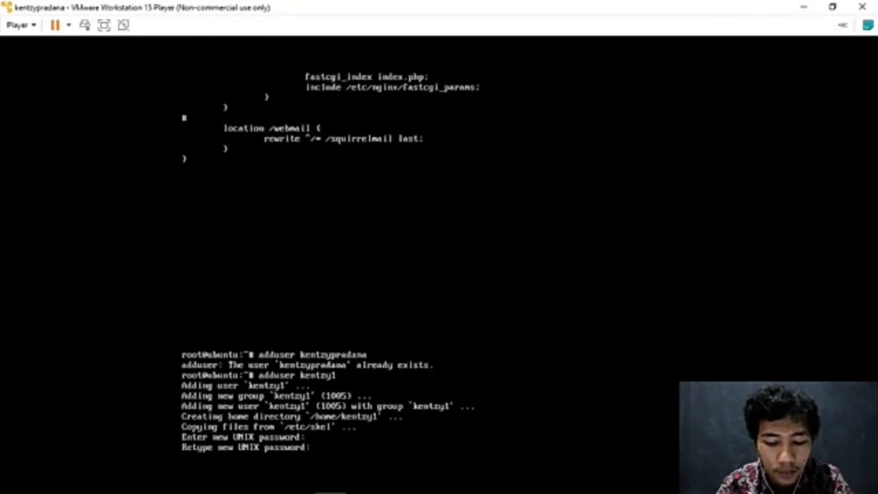
key(Return)
text(k)
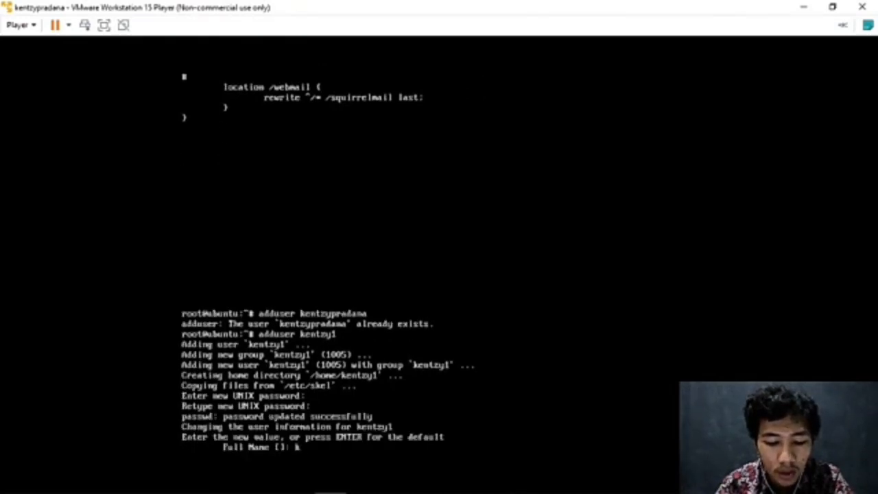
text(entzyyyyy)
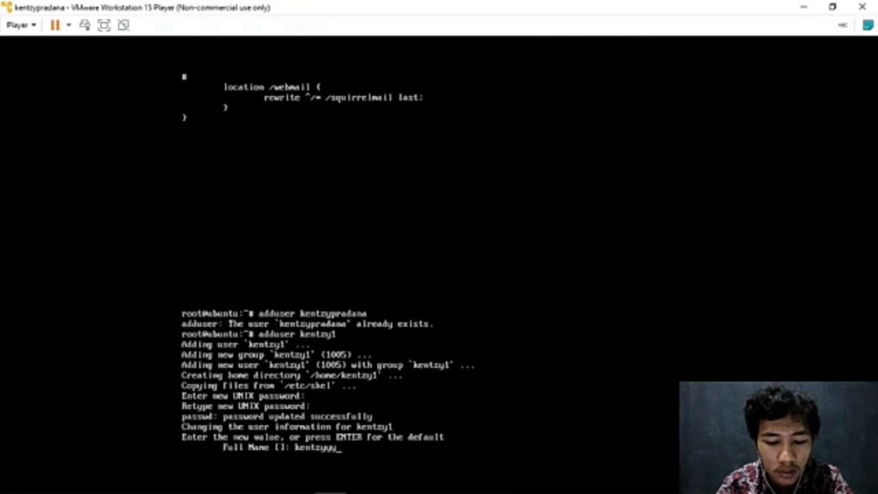
key(Return)
key(Return)
key(Return)
key(Return)
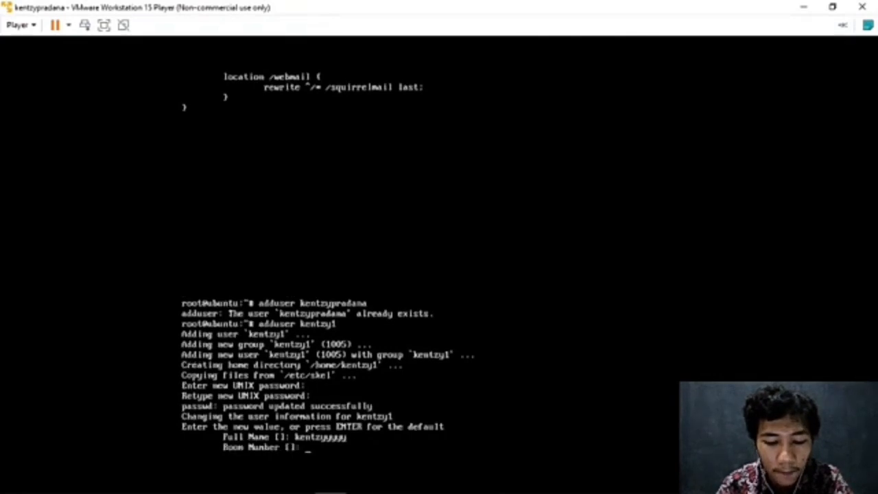
key(Return)
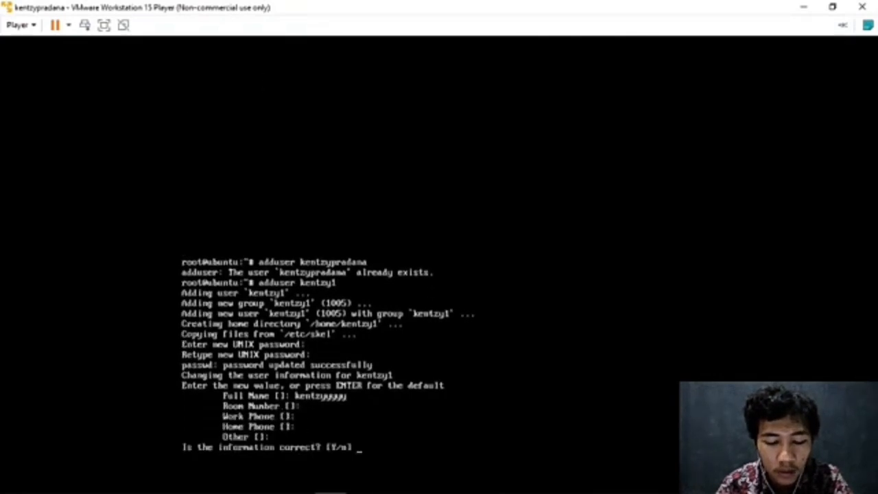
text(y)
key(Return)
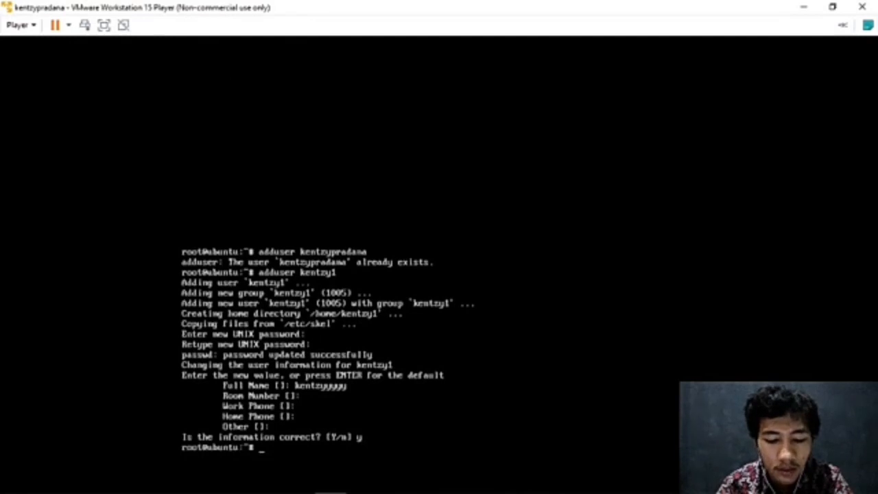
Create the second mail user account with its own password and full name.
text(adduser)
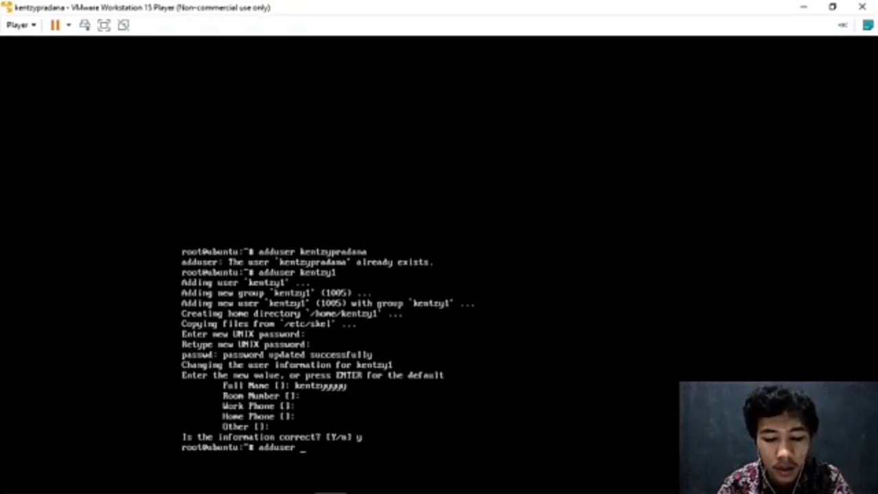
text(ndree)
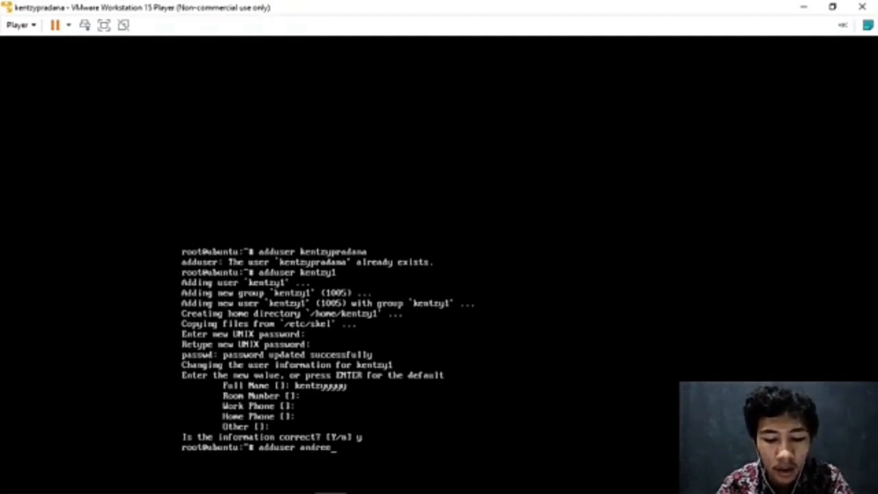
key(Return)
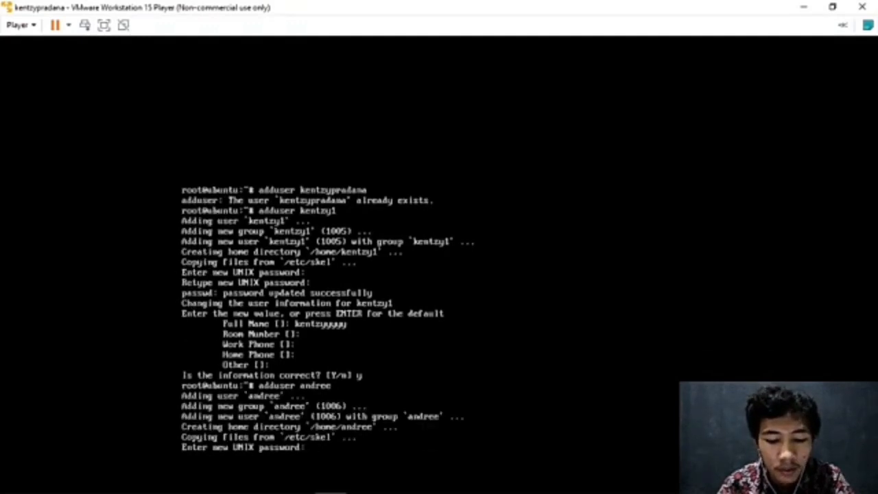
key(Return)
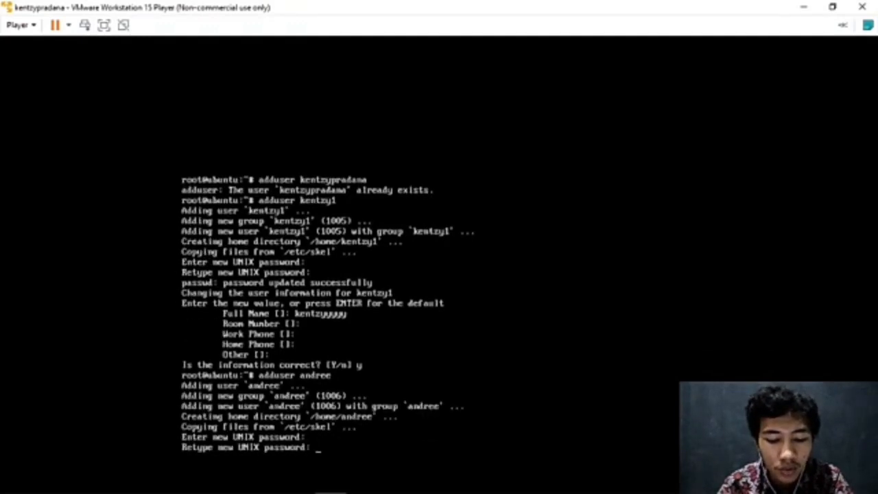
key(Return)
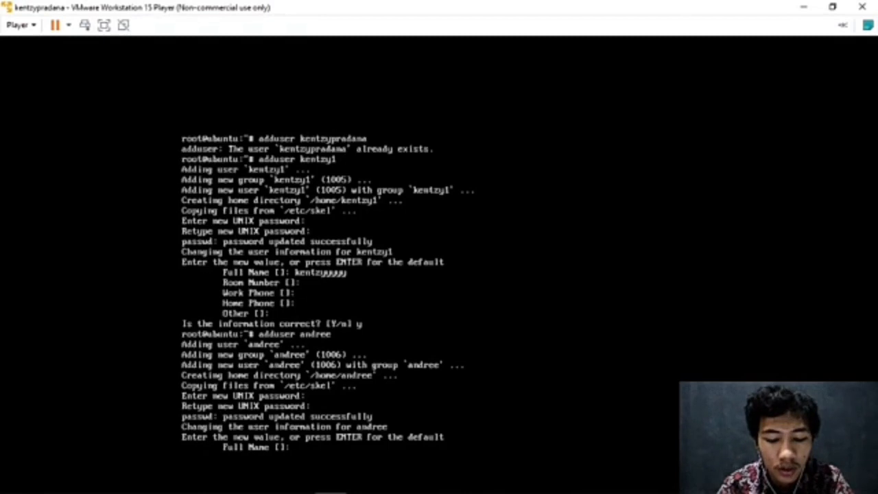
text(a)
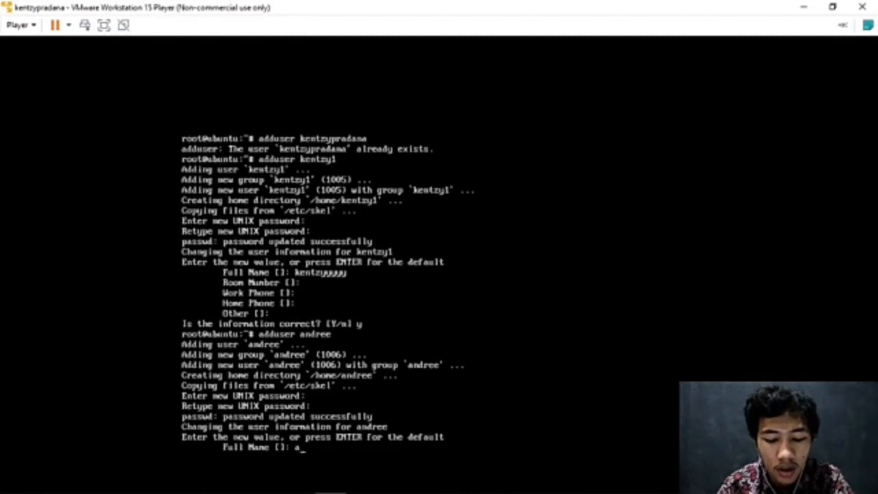
text(ndreee)
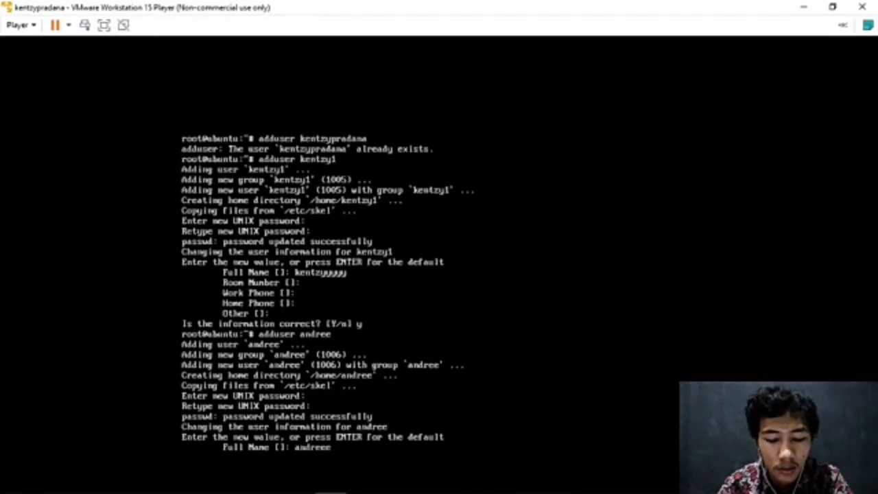
key(Return)
key(Return)
key(Return)
key(Return)
key(Return)
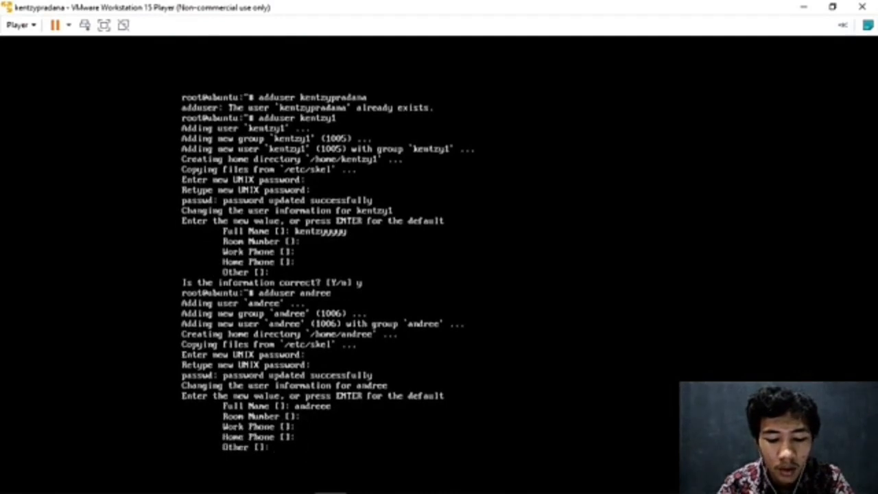
text(y)
key(Return)
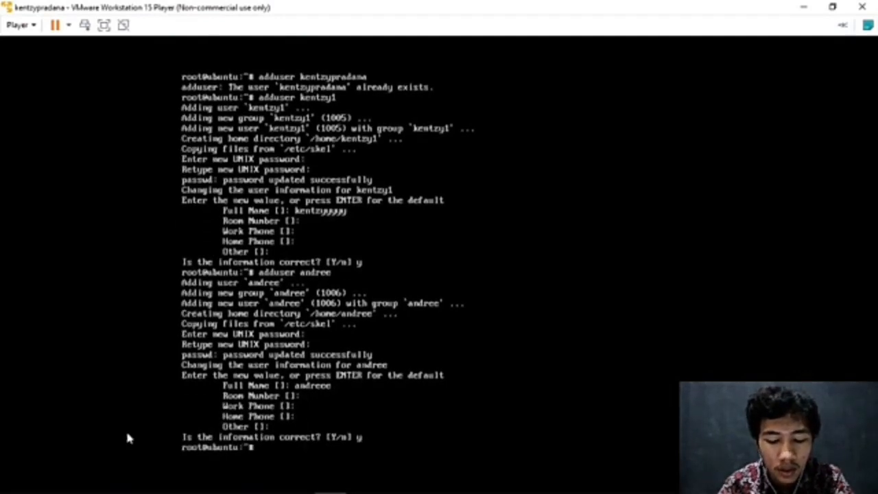
click(110, 480)
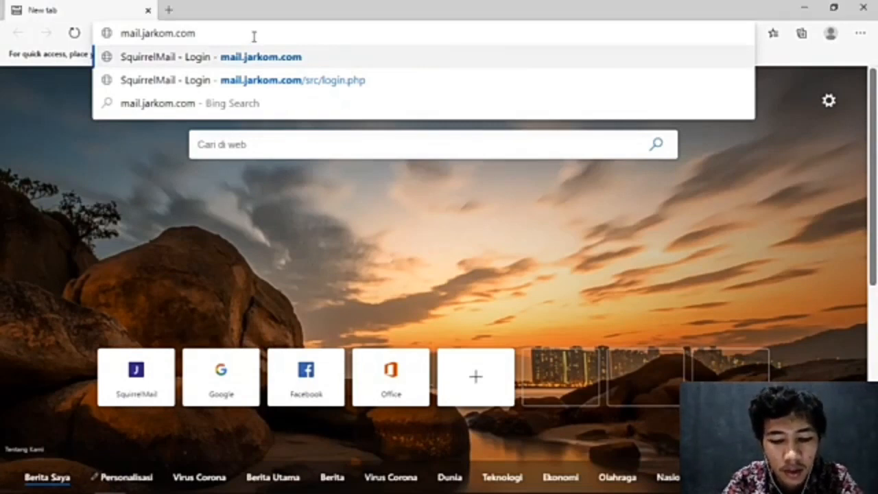
Load mail.jarkom.com and sign in to SquirrelMail as the first mail user.
key(Return)
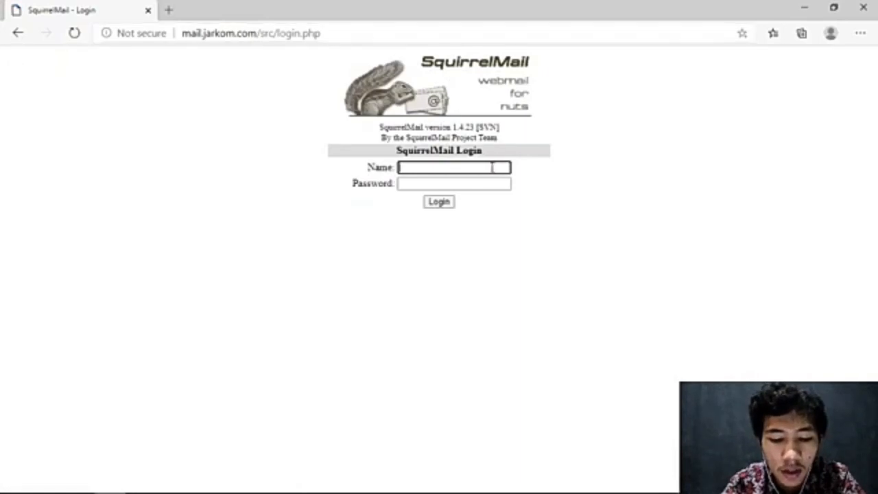
text(kentzy1)
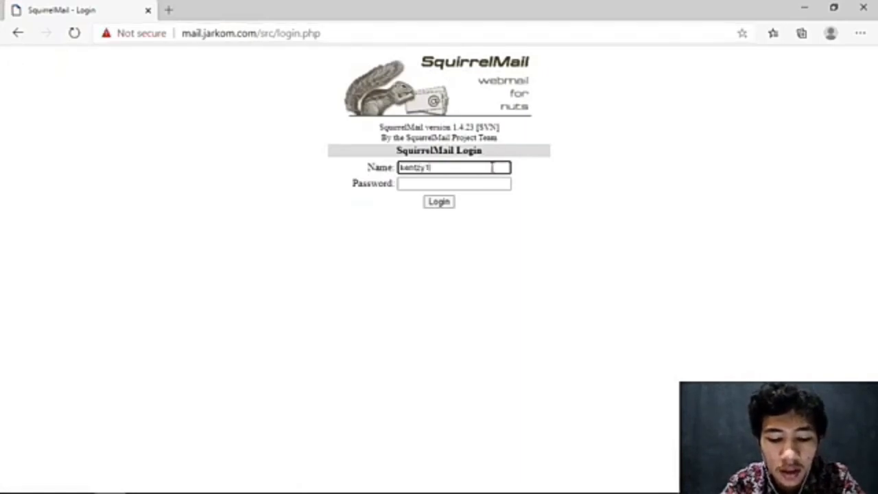
key(Tab)
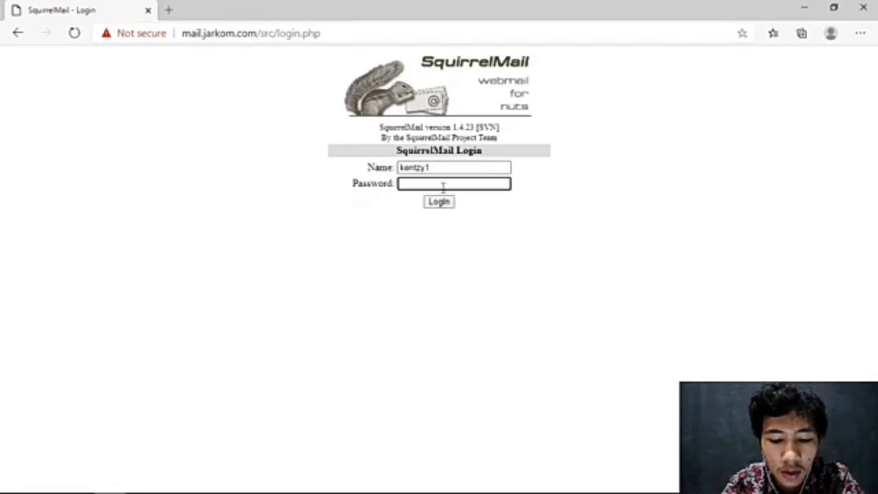
text(123)
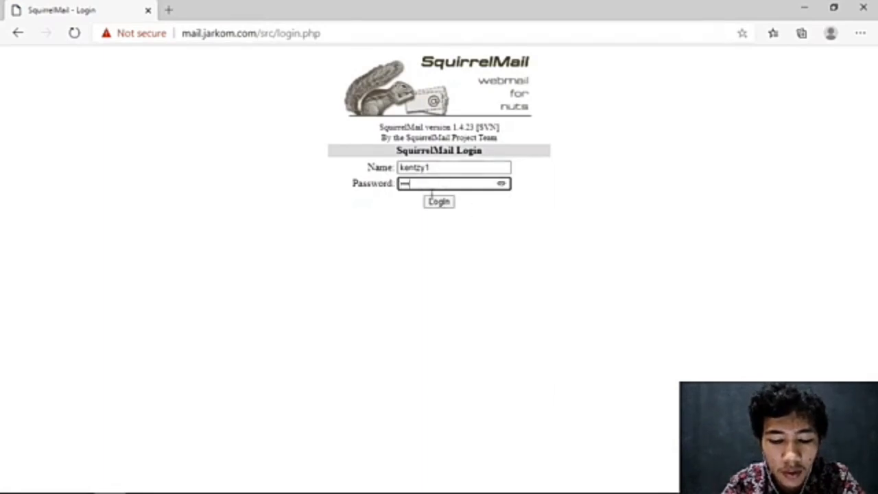
click(446, 205)
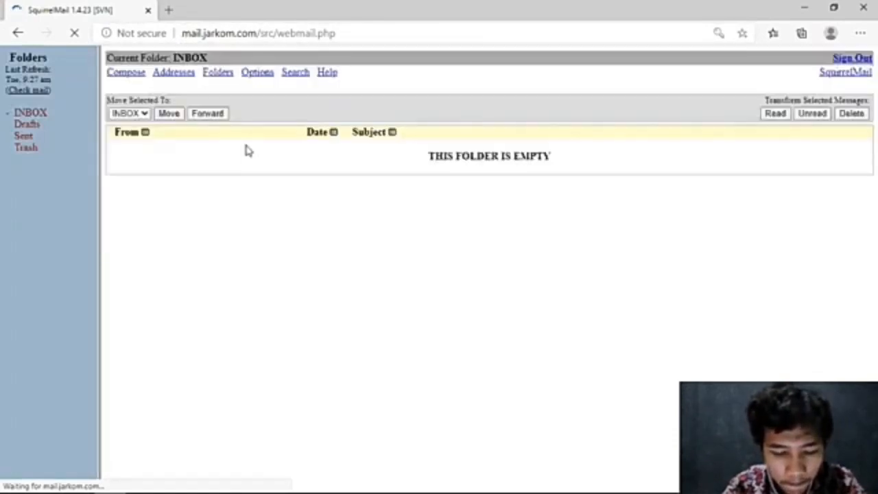
Compose and send 'hello bro ayo cangkruk' to the second mail user.
click(125, 72)
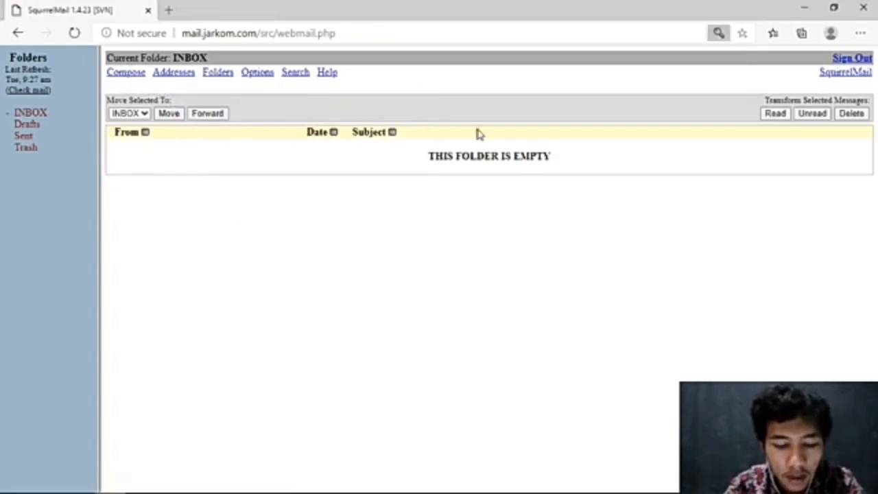
click(130, 81)
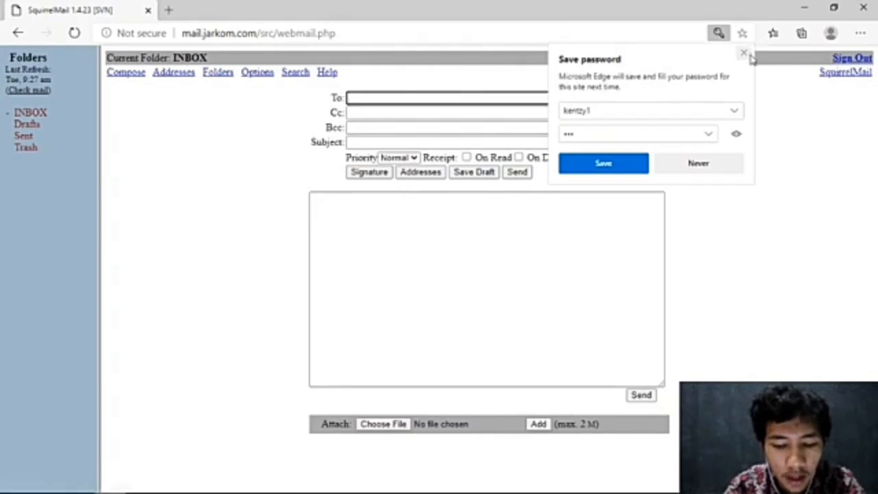
click(600, 91)
click(492, 97)
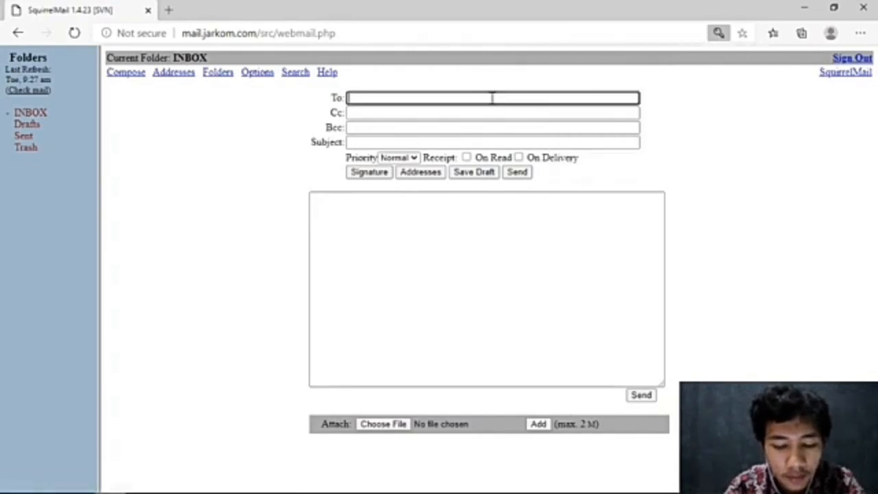
text(andrew)
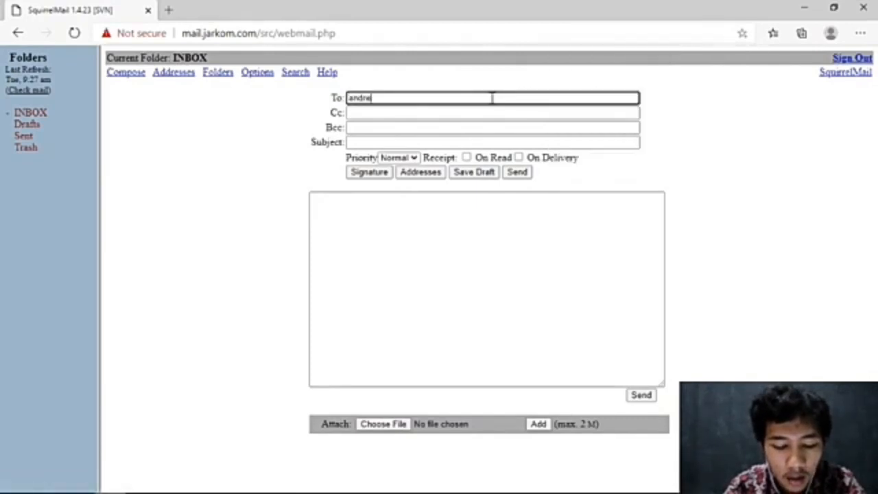
click(489, 237)
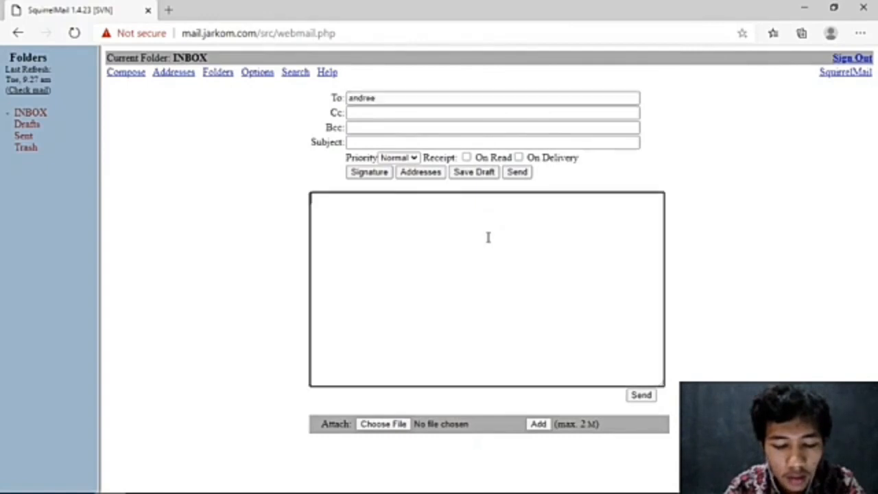
text(hello bro ayo cangkur)
key(BackSpace)
key(BackSpace)
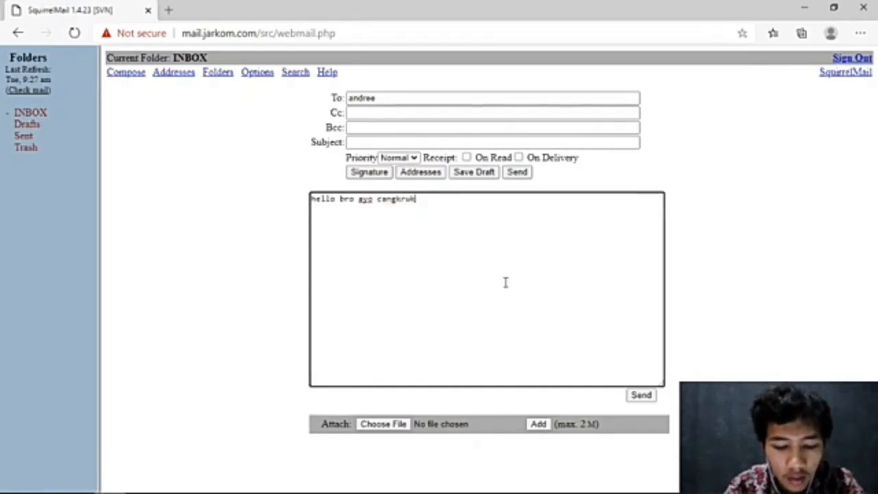
click(641, 398)
click(642, 397)
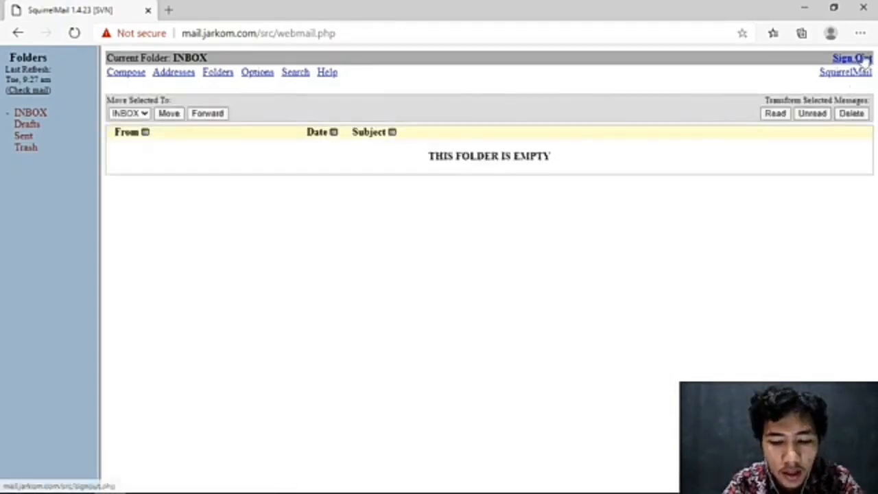
Sign the first user out and log in to SquirrelMail as the second user.
click(865, 60)
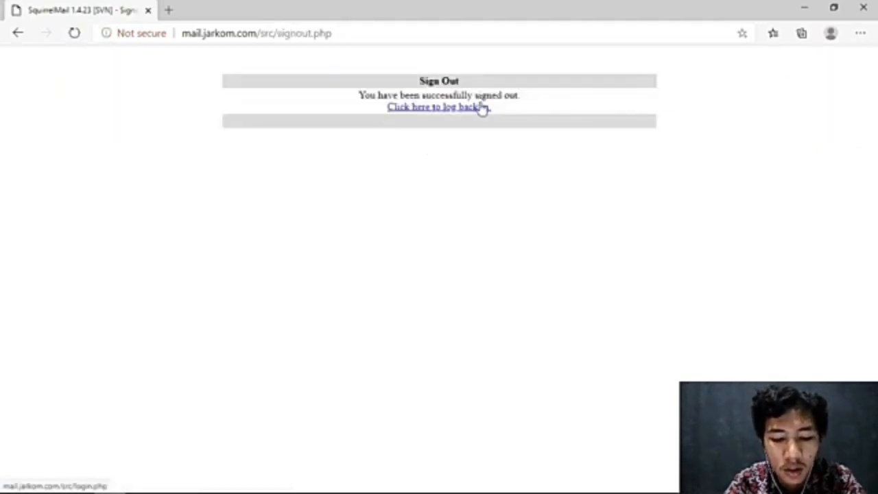
click(483, 109)
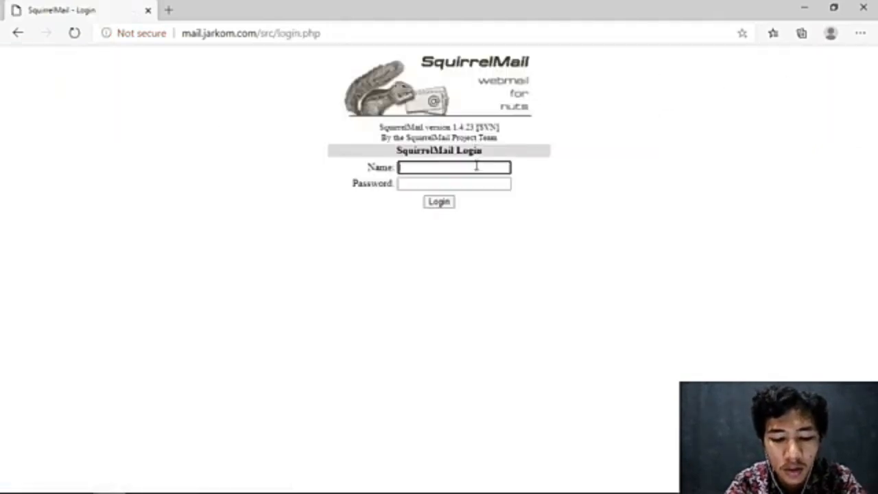
text(andree)
key(Tab)
text(a)
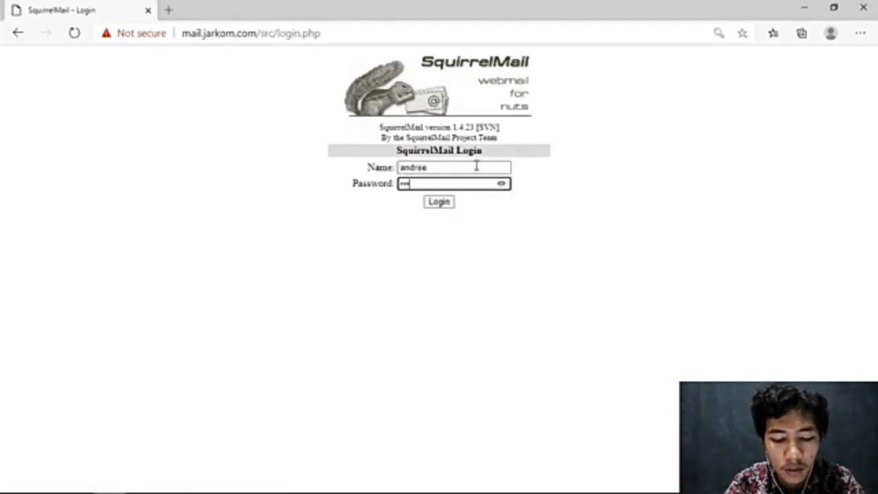
click(439, 202)
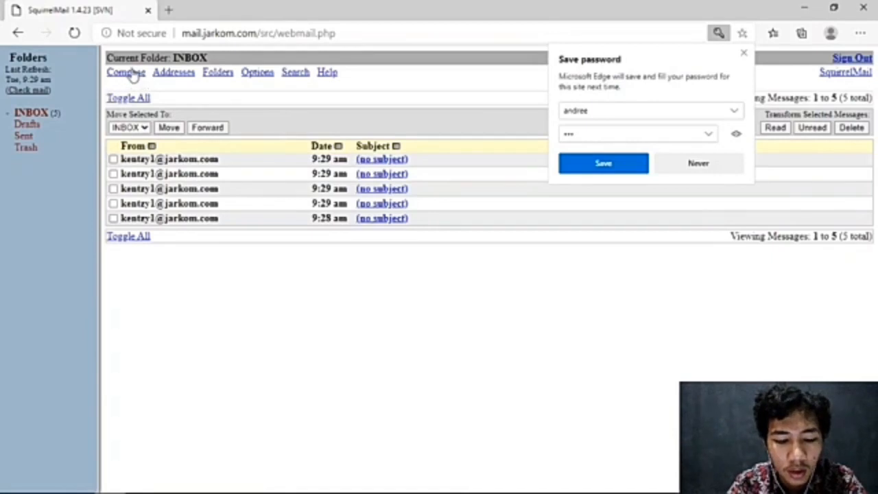
Send a reply addressed to the first user, then sign out.
click(131, 74)
click(417, 98)
text(a)
text(entry1)
click(420, 275)
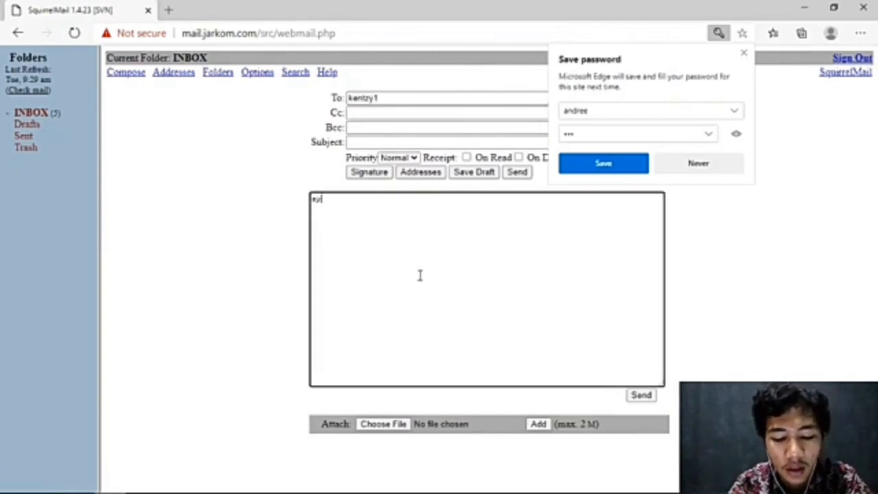
click(641, 396)
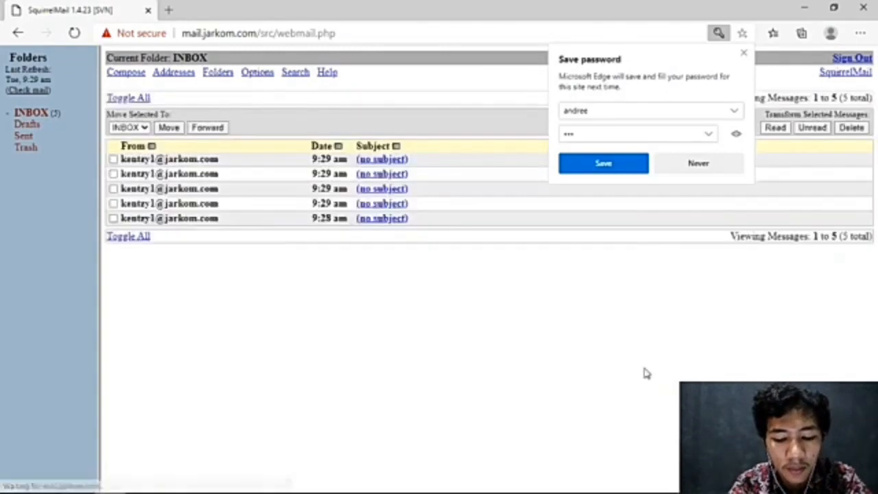
click(866, 61)
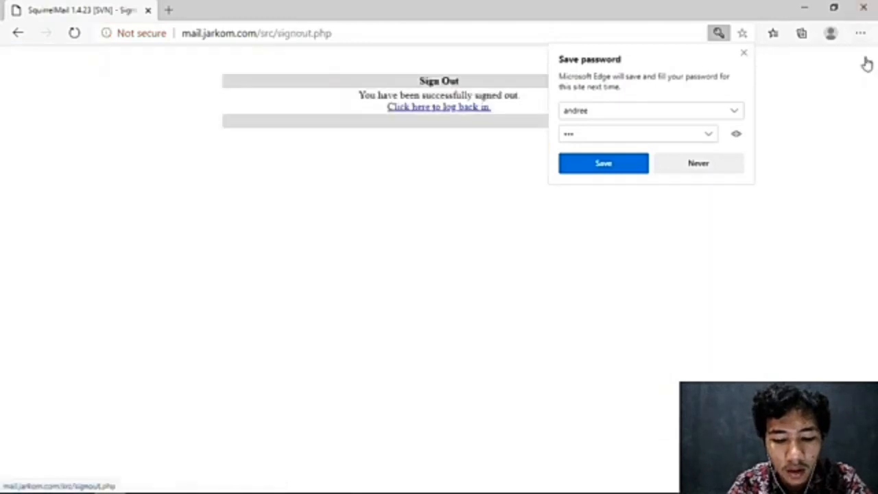
Log back in as the first user using the remembered user name to see the new message.
click(478, 112)
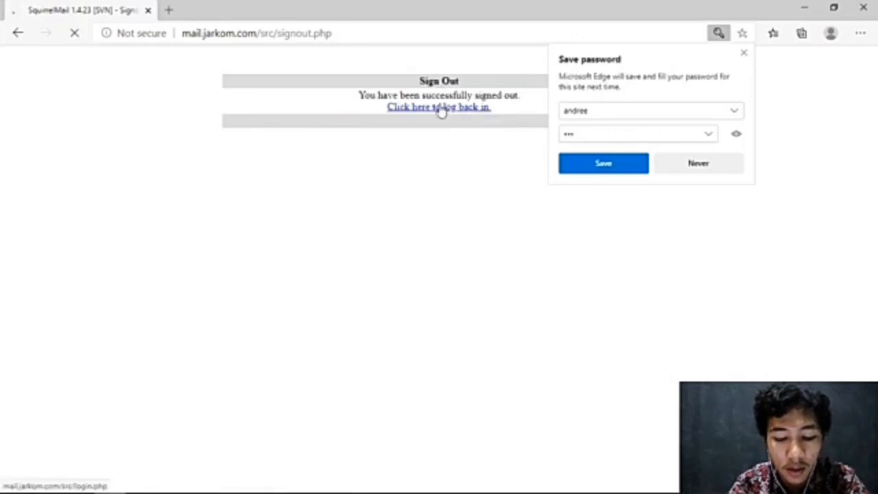
click(747, 56)
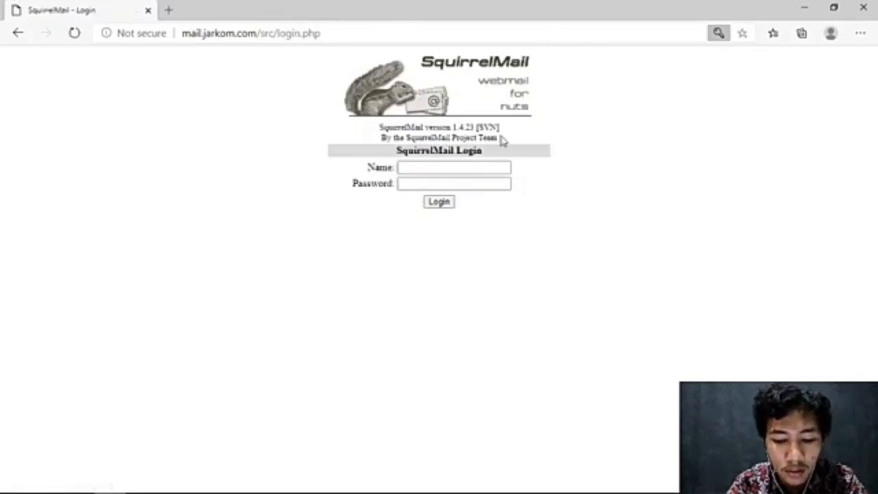
click(450, 169)
text(ke)
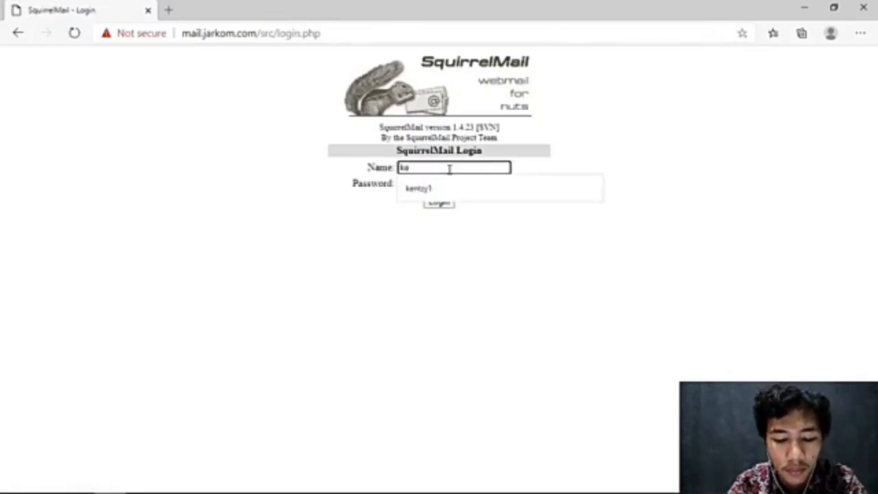
text(ntzy1)
key(Down)
key(Return)
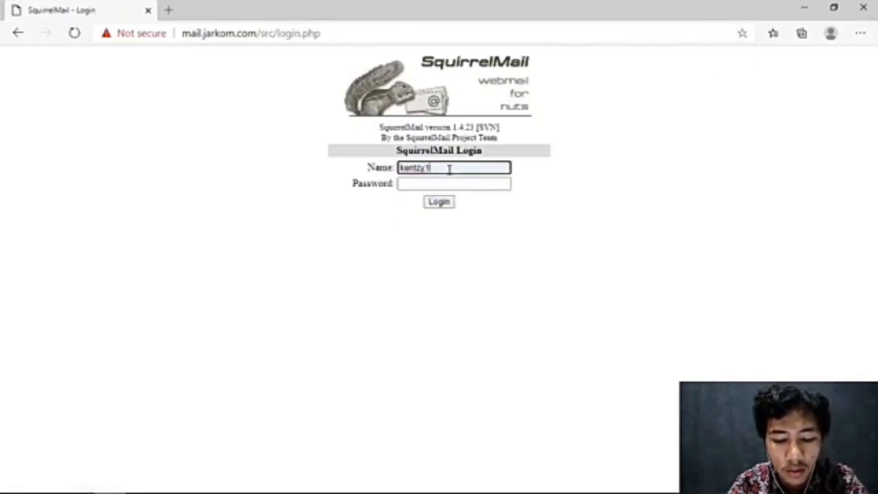
key(Tab)
text(*)
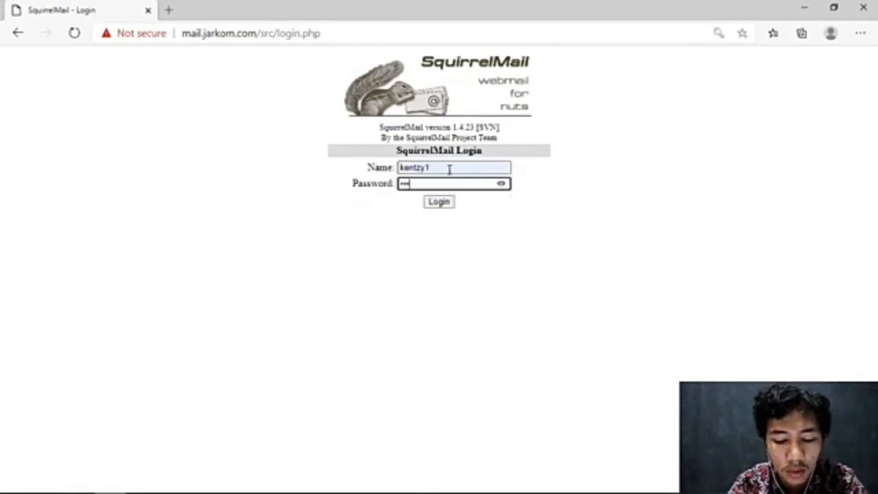
click(437, 203)
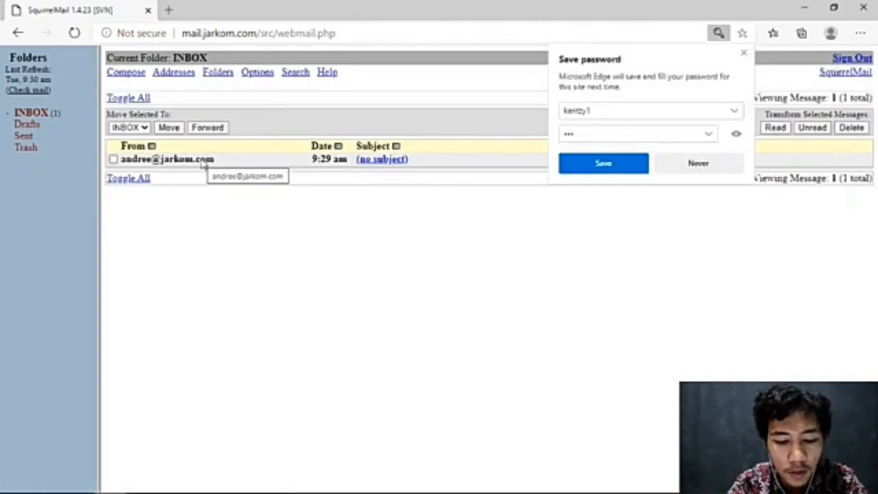
mouse_move(480, 489)
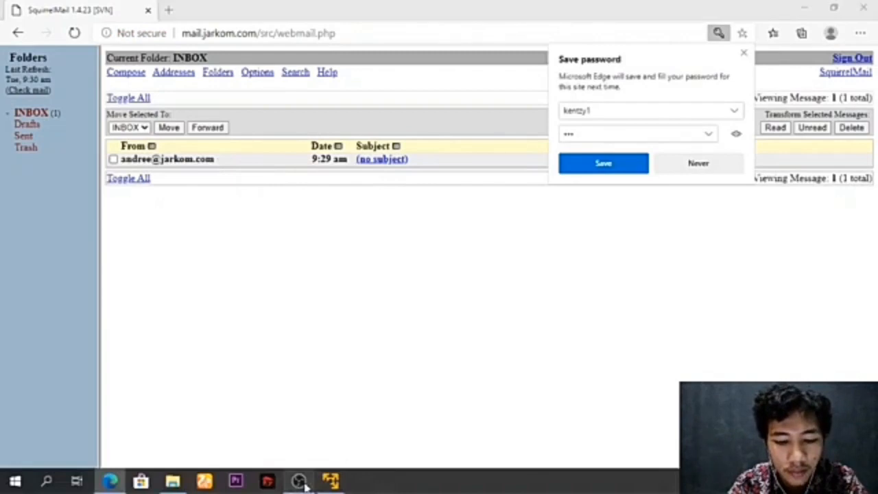
Bring up the Tugas Praktikum Modul 8 document from Word's taskbar previews.
mouse_move(306, 485)
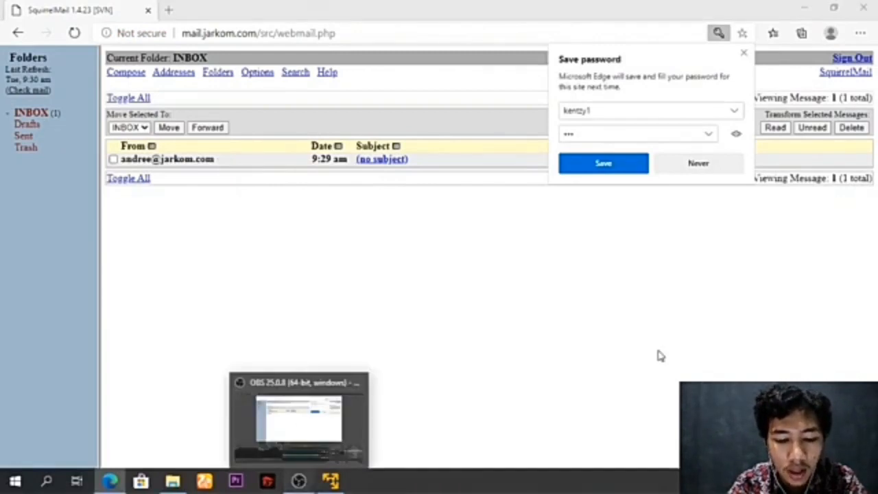
click(319, 418)
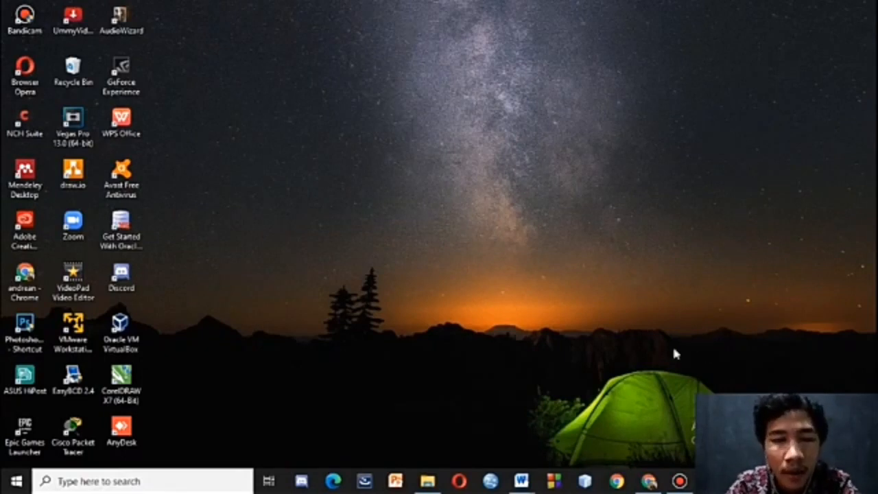
mouse_move(521, 480)
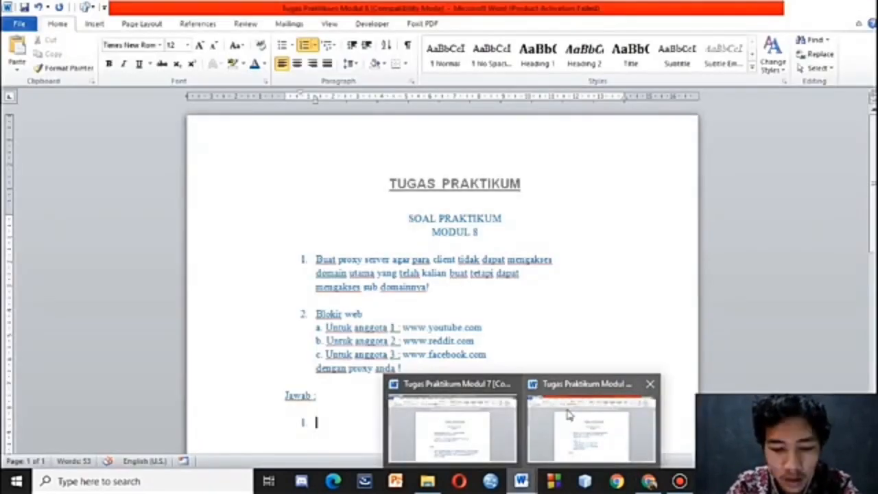
click(568, 414)
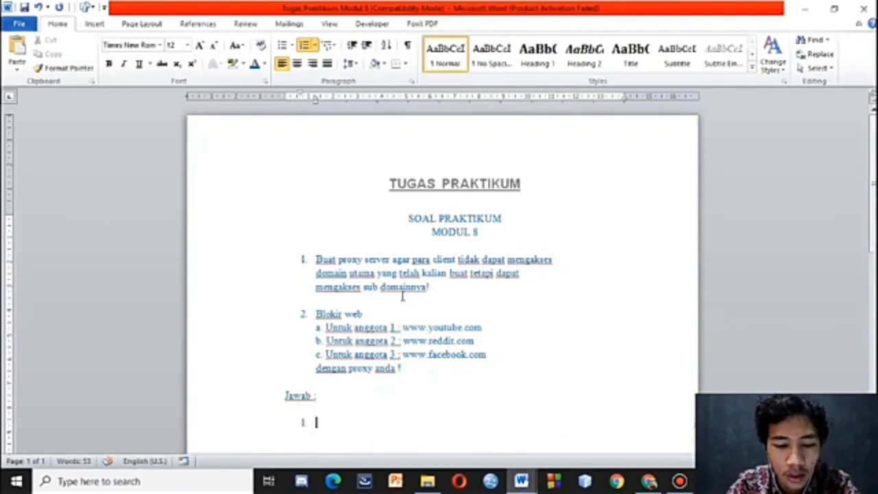